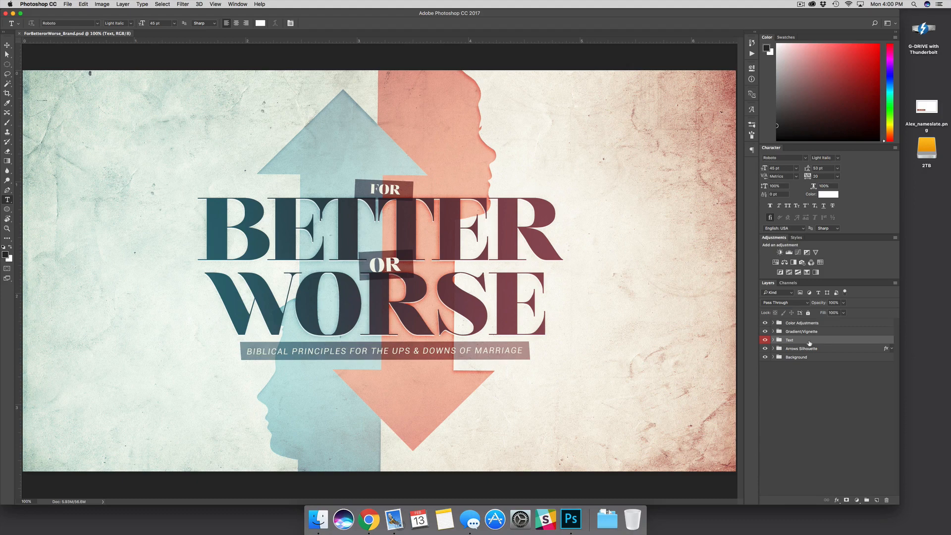
- Expand the Text group and collapse its Tagline and Or subgroups
{"action": "left_click", "coordinate": [773, 341]}
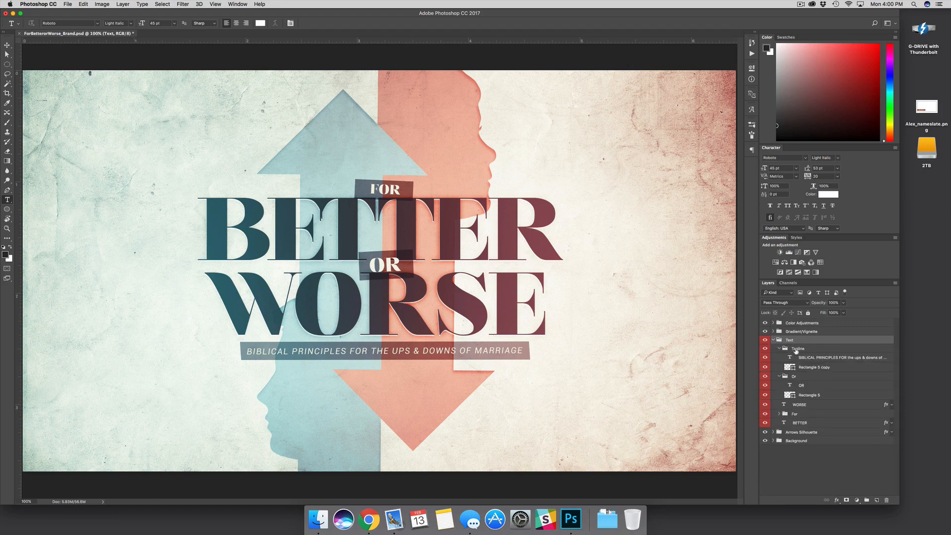
{"action": "left_click", "coordinate": [796, 349]}
{"action": "left_click", "coordinate": [780, 350]}
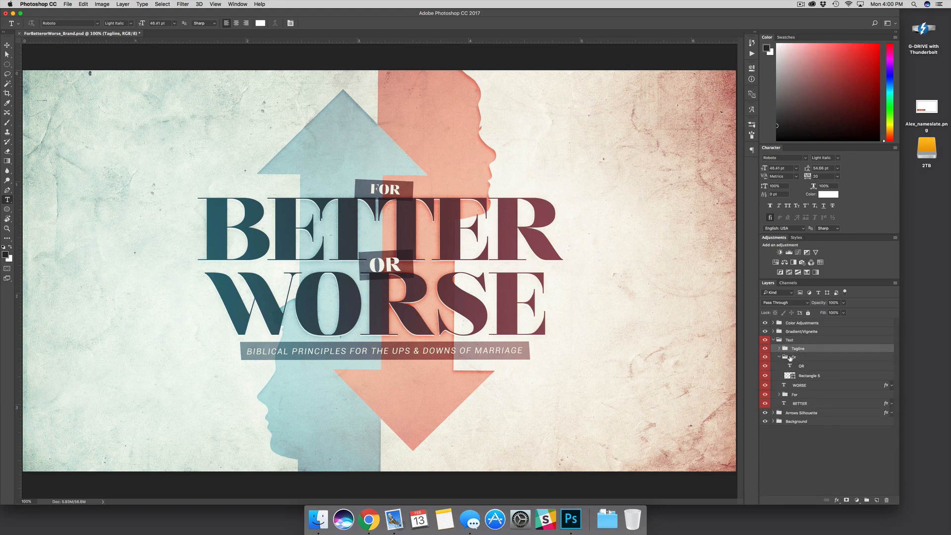
{"action": "left_click", "coordinate": [790, 357]}
{"action": "left_click", "coordinate": [779, 357]}
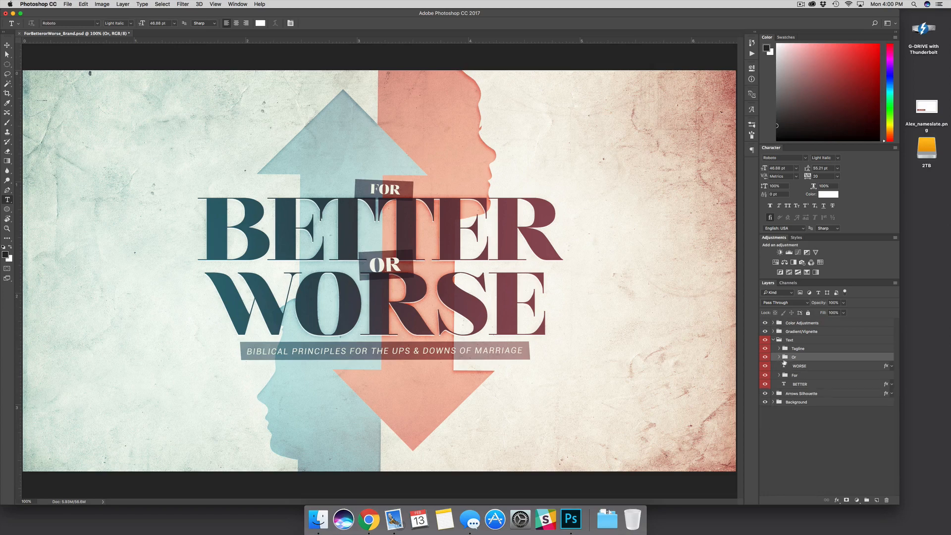
- Replace the word BETTER in the title's upper line with DEATH
{"action": "left_click", "coordinate": [822, 384]}
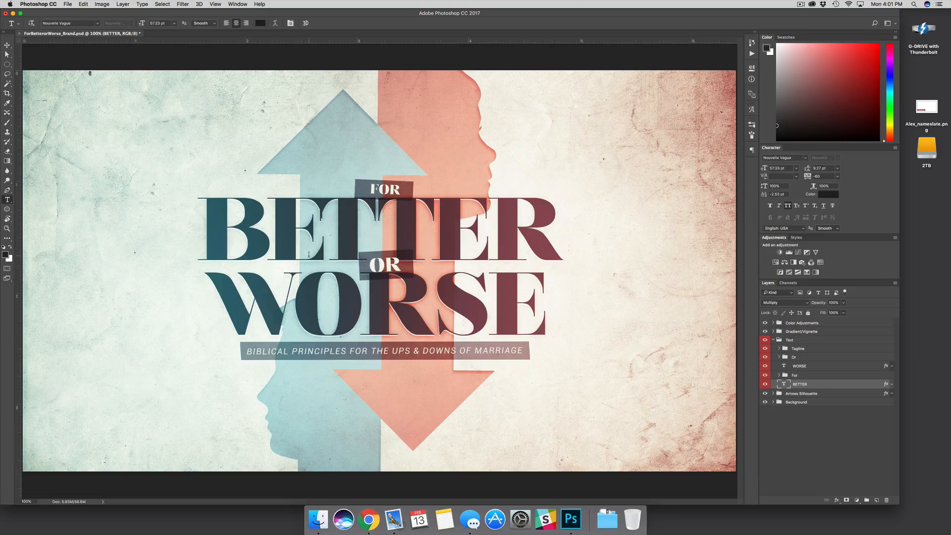
{"action": "key", "text": "t"}
{"action": "left_click", "coordinate": [542, 214]}
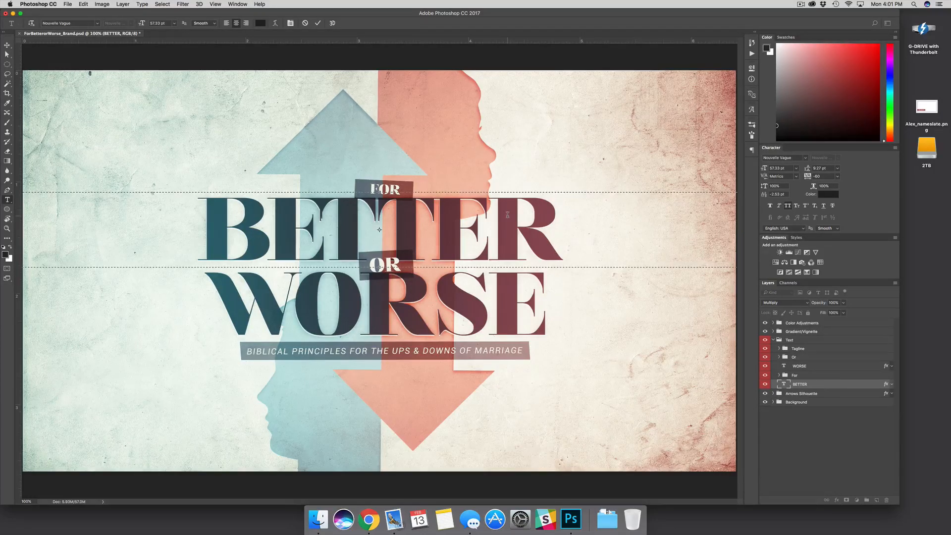
{"action": "key", "text": "super+a"}
{"action": "left_click", "coordinate": [360, 216]}
{"action": "left_click", "coordinate": [490, 229]}
{"action": "left_click_drag", "start_coordinate": [220, 223], "coordinate": [547, 238]}
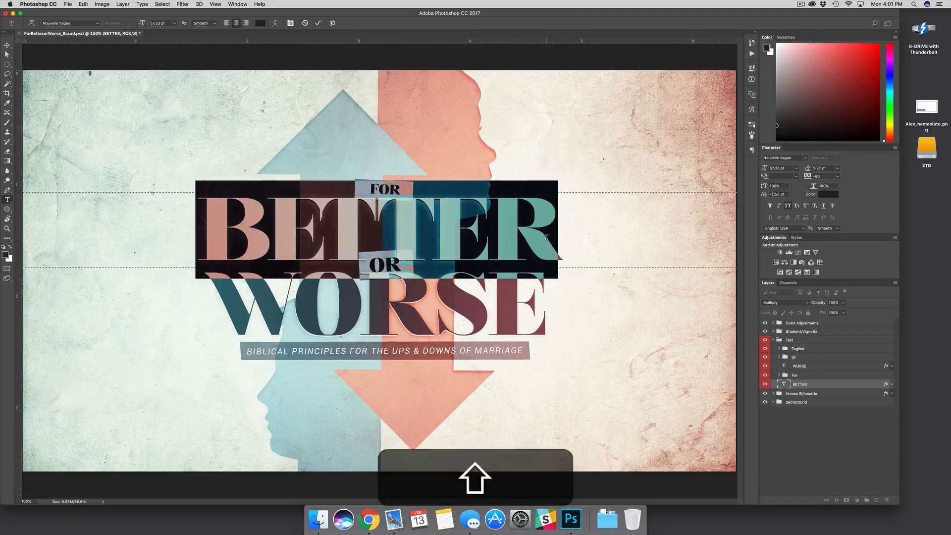
{"action": "type", "text": "DEATH"}
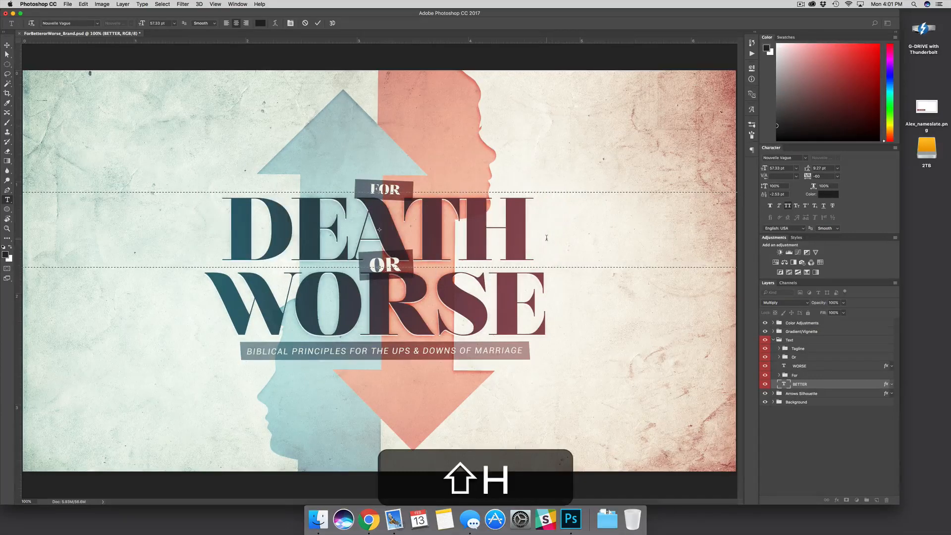
{"action": "key", "text": "super+Return"}
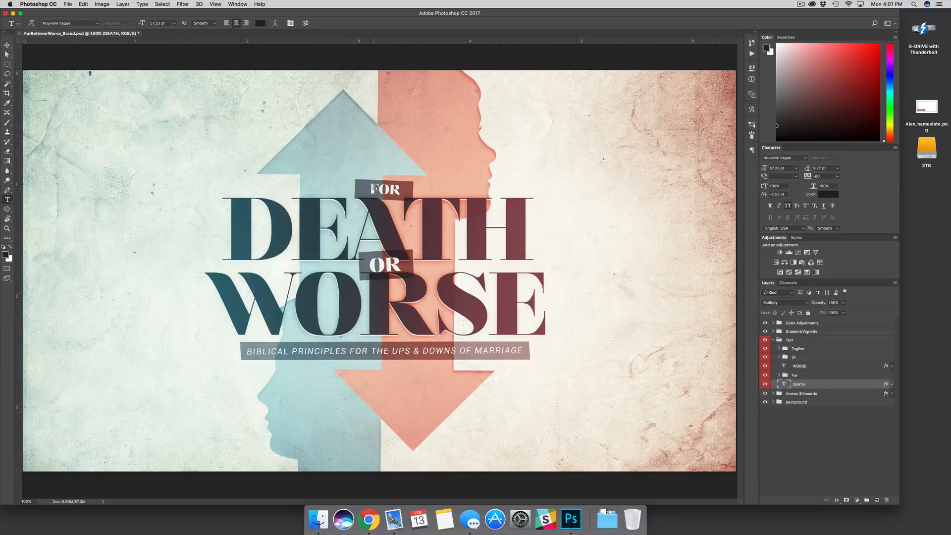
{"action": "left_click_drag", "start_coordinate": [373, 189], "coordinate": [378, 190]}
{"action": "left_click", "coordinate": [385, 190]}
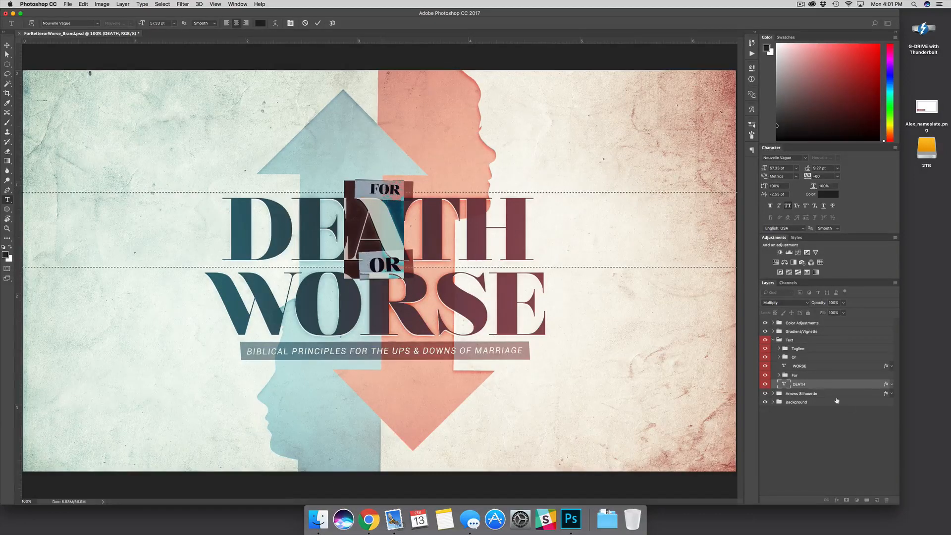
{"action": "left_click", "coordinate": [824, 385]}
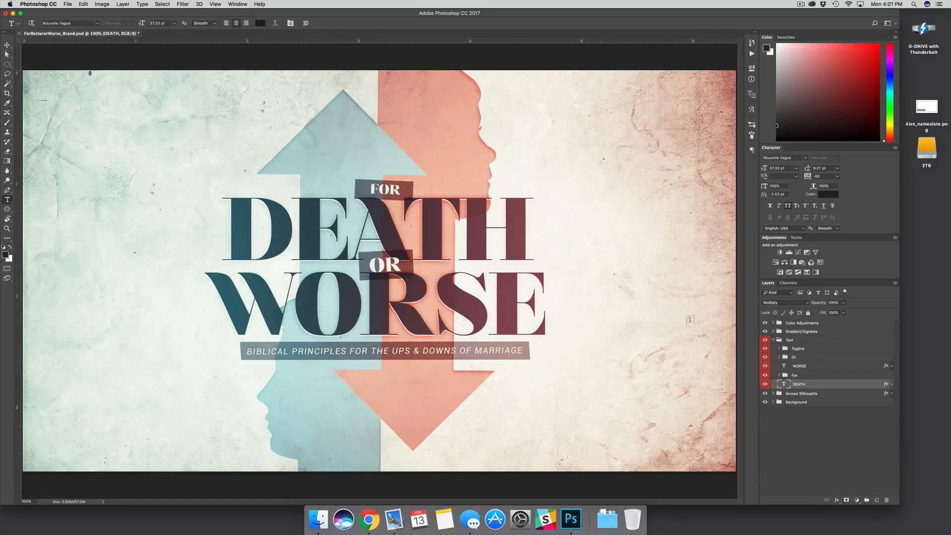
- Replace the word FOR in the small banner above DEATH with TIL, using the text layer in the For group
{"action": "left_click", "coordinate": [795, 376]}
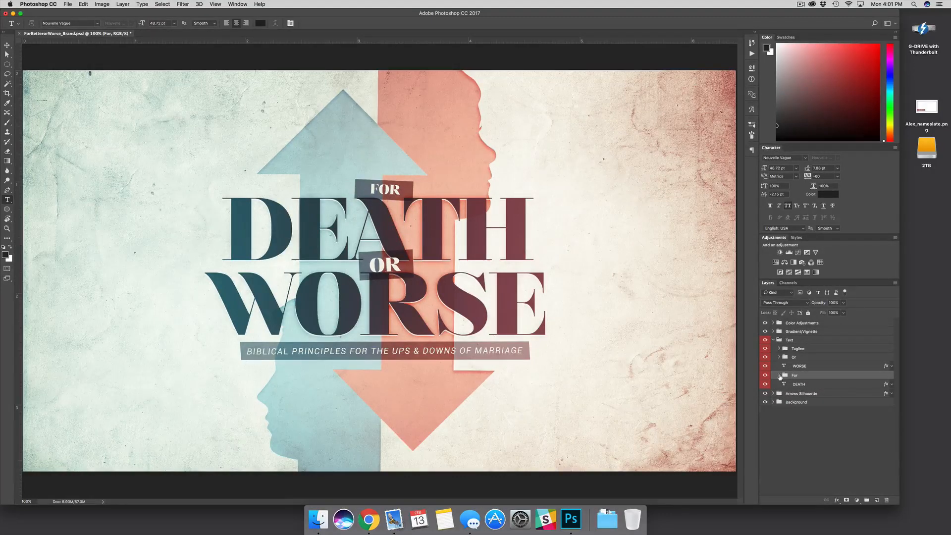
{"action": "left_click", "coordinate": [780, 376]}
{"action": "left_click", "coordinate": [817, 385]}
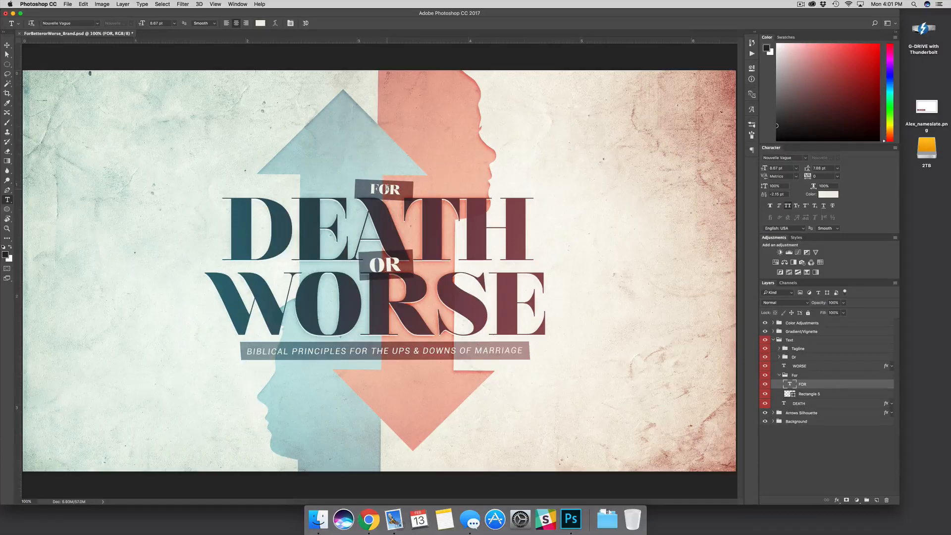
{"action": "left_click", "coordinate": [387, 189]}
{"action": "key", "text": "super+a"}
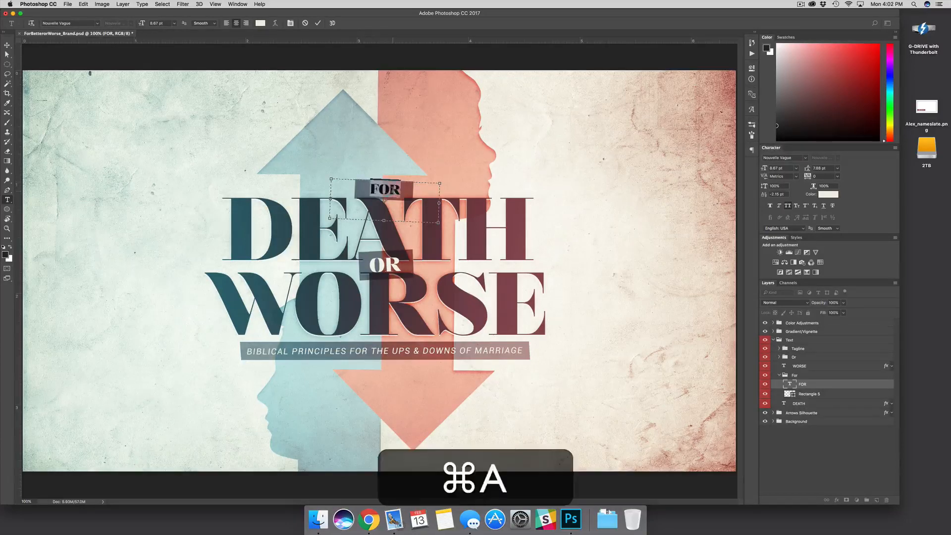
{"action": "type", "text": "TIL"}
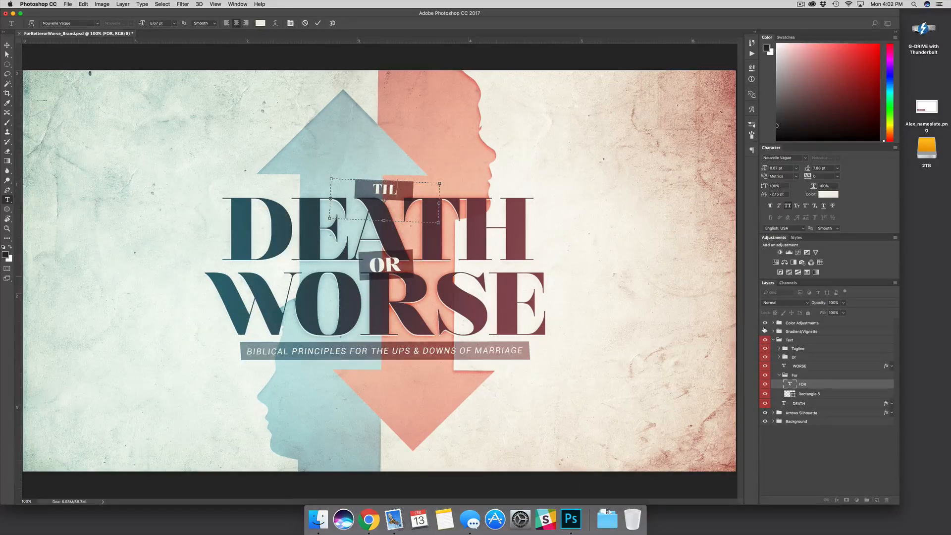
{"action": "left_click", "coordinate": [818, 382]}
{"action": "left_click", "coordinate": [779, 375]}
- Replace the word OR in the middle banner with DO US, using the text layer in the Or group
{"action": "left_click", "coordinate": [779, 357]}
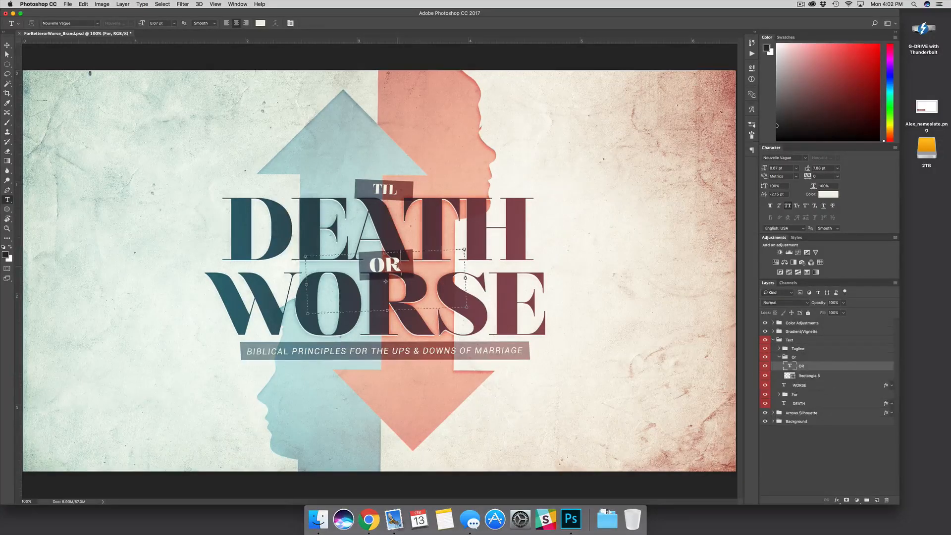
{"action": "double_click", "coordinate": [790, 366]}
{"action": "type", "text": "DO US"}
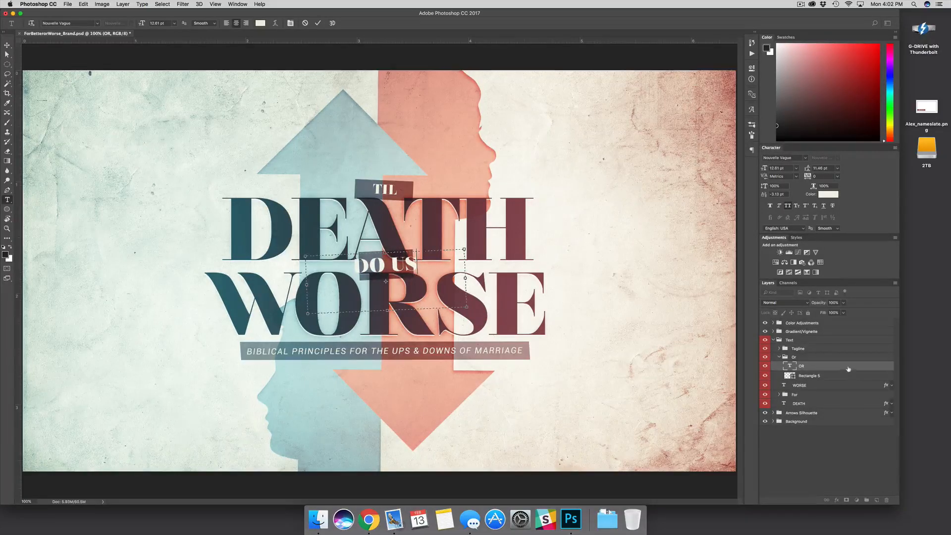
{"action": "key", "text": "super+Return"}
- Replace the word WORSE in the title's lower line with PART
{"action": "left_click", "coordinate": [508, 316]}
{"action": "key", "text": "super+a"}
{"action": "type", "text": "PASRT"}
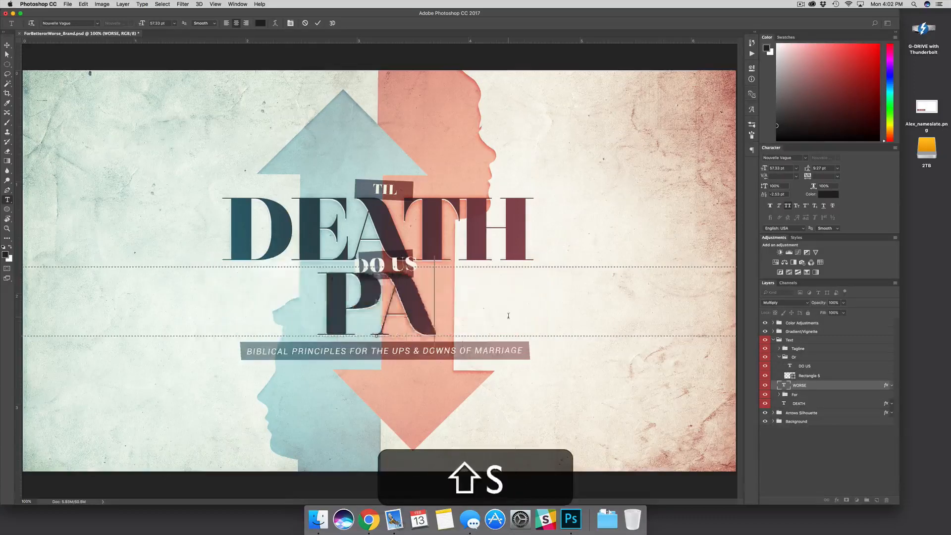
{"action": "key", "text": "BackSpace"}
{"action": "key", "text": "BackSpace"}
{"action": "key", "text": "BackSpace"}
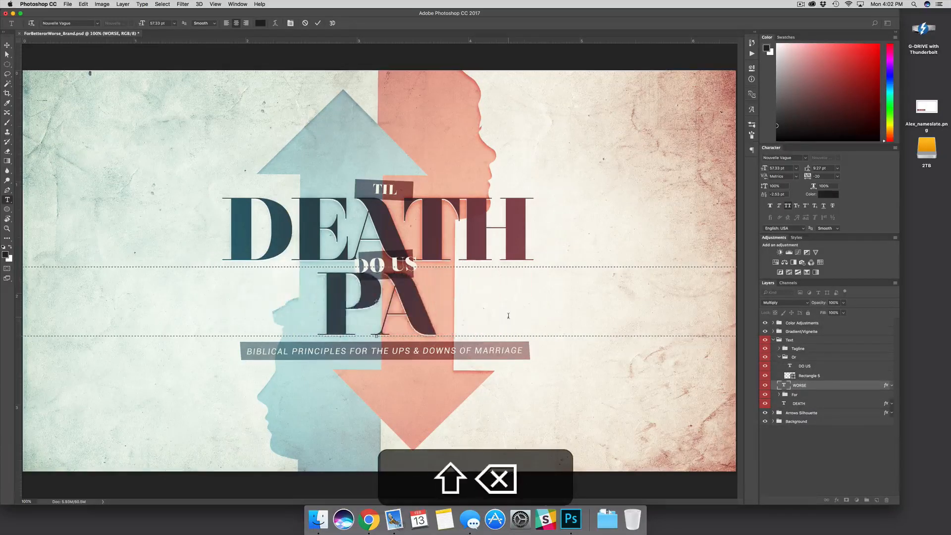
{"action": "type", "text": "RT"}
{"action": "key", "text": "super+Return"}
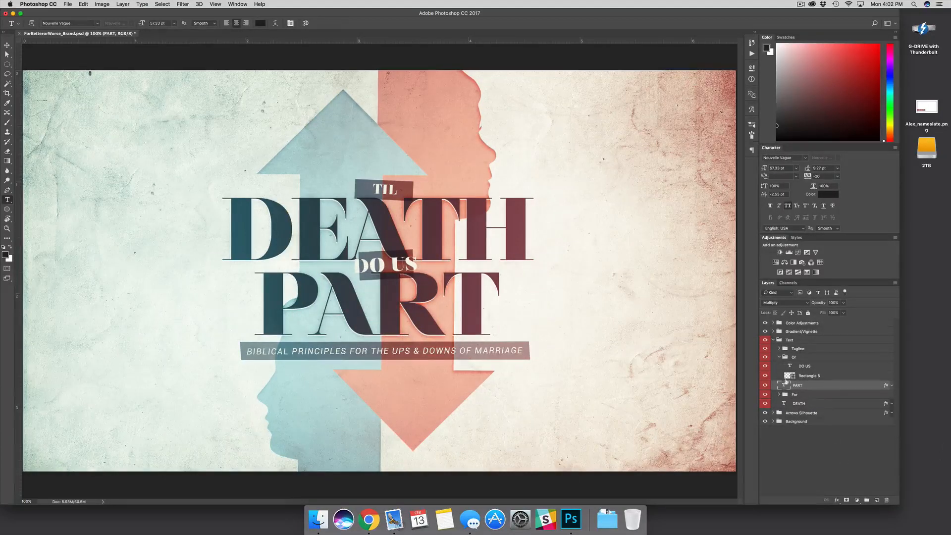
- Widen the banner rectangle behind DO US on both sides to about 131% of its width
{"action": "left_click", "coordinate": [820, 378]}
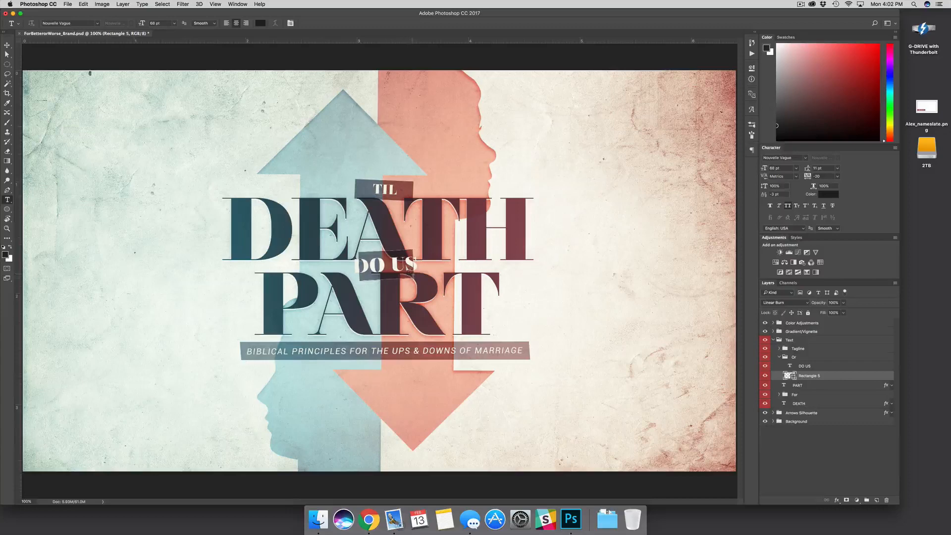
{"action": "key", "text": "t"}
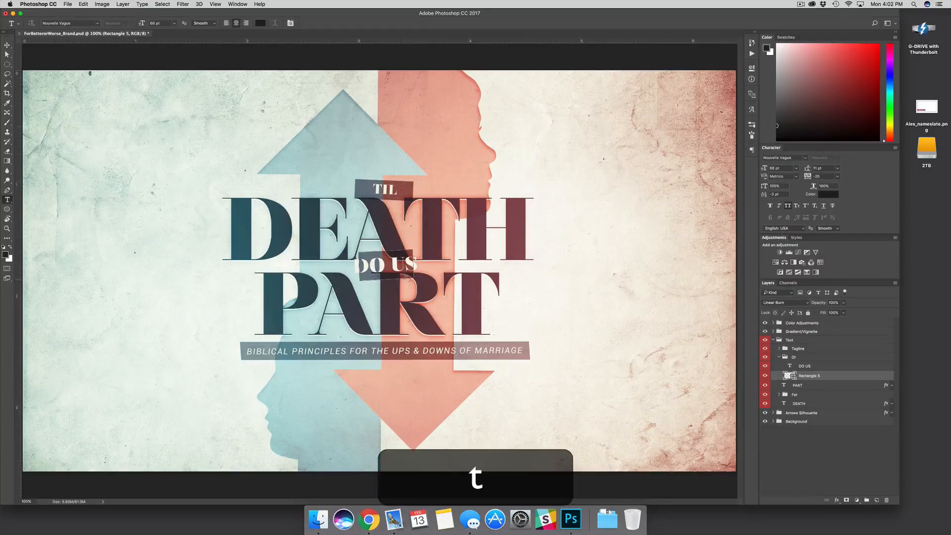
{"action": "key", "text": "super"}
{"action": "key", "text": "super+t"}
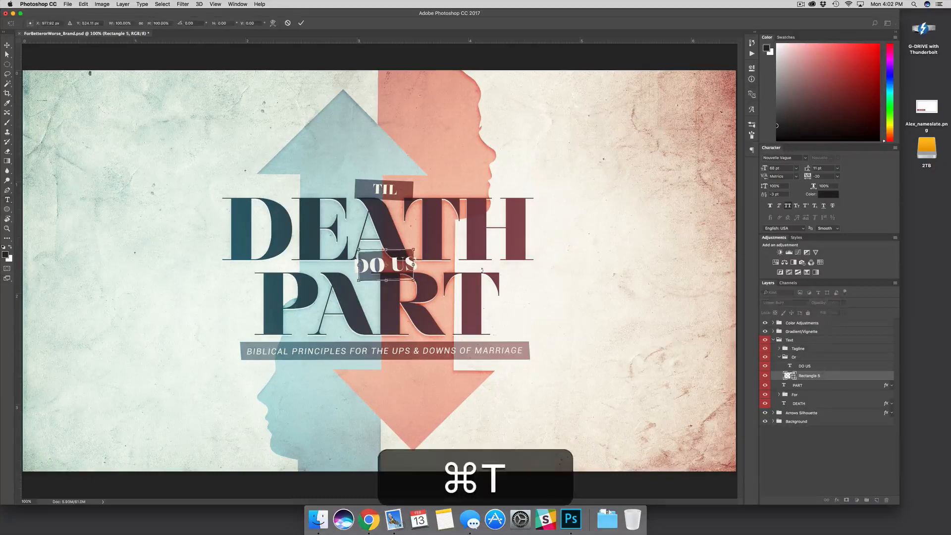
{"action": "left_click_drag", "start_coordinate": [414, 265], "coordinate": [423, 266]}
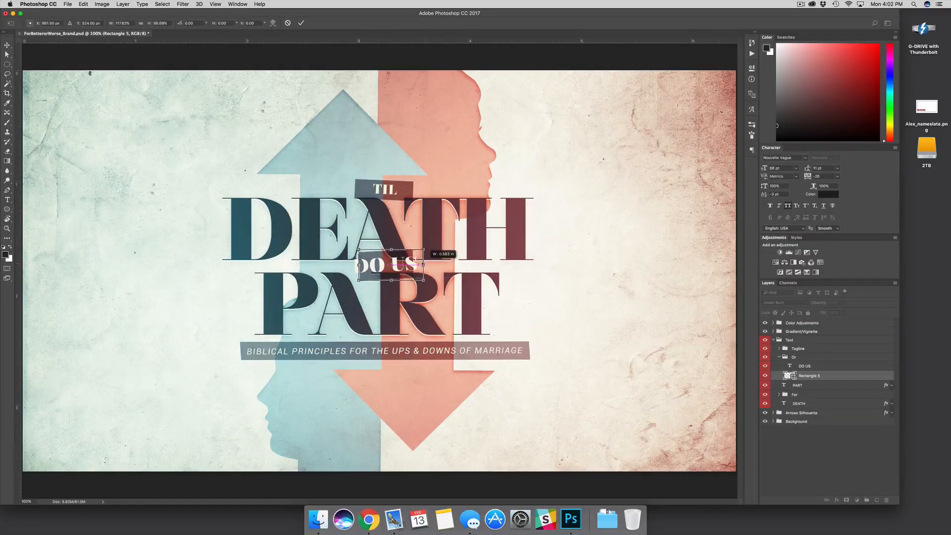
{"action": "left_click_drag", "start_coordinate": [357, 265], "coordinate": [349, 266]}
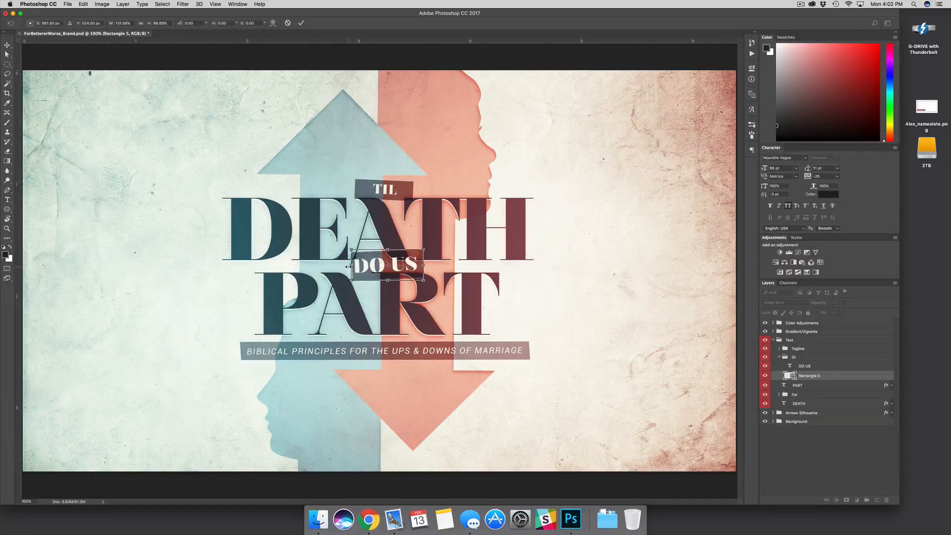
{"action": "key", "text": "Return"}
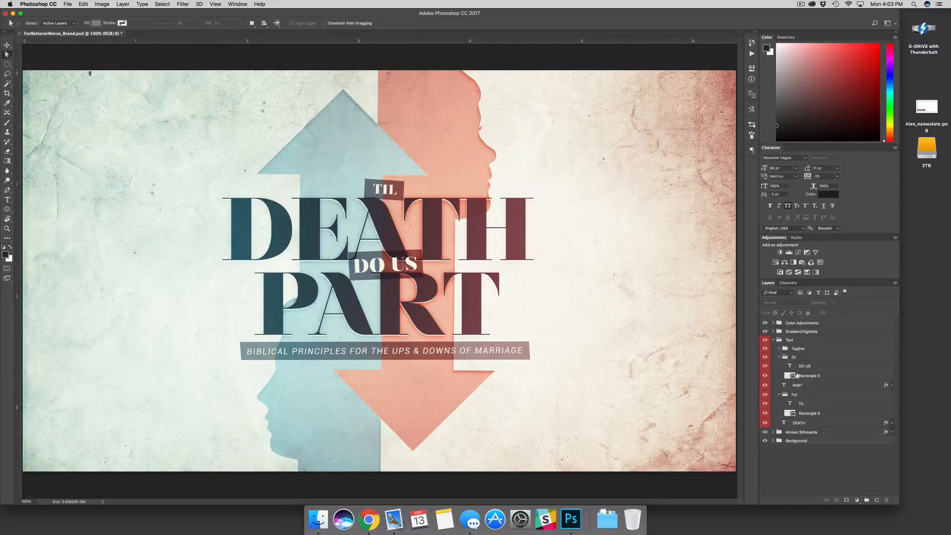
- Expand the Tagline group and highlight part of the tagline text beneath PART
{"action": "left_click", "coordinate": [792, 340]}
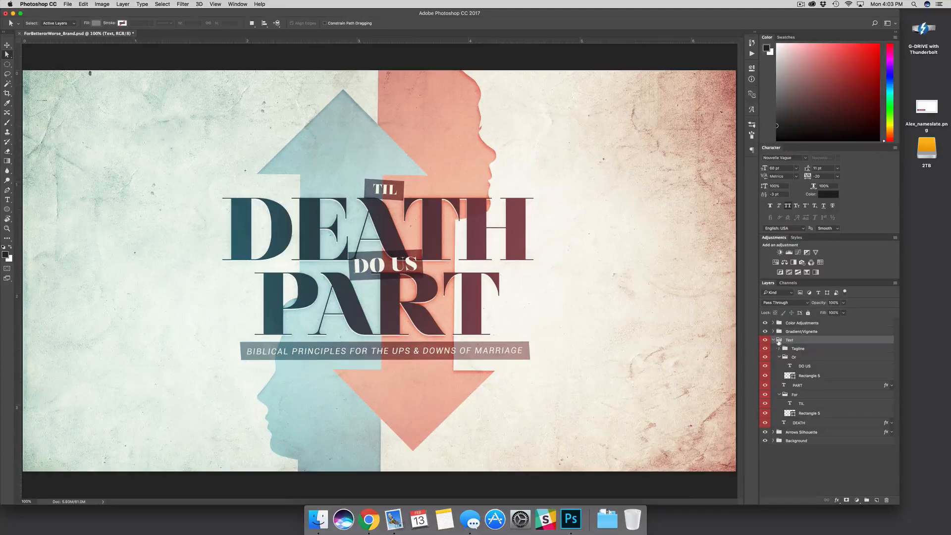
{"action": "left_click", "coordinate": [819, 349]}
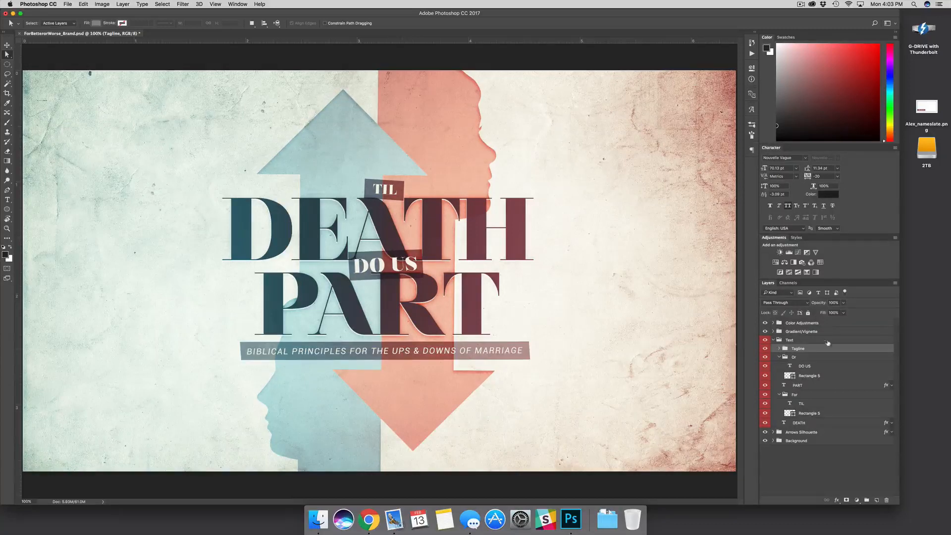
{"action": "left_click", "coordinate": [779, 349]}
{"action": "left_click", "coordinate": [806, 358]}
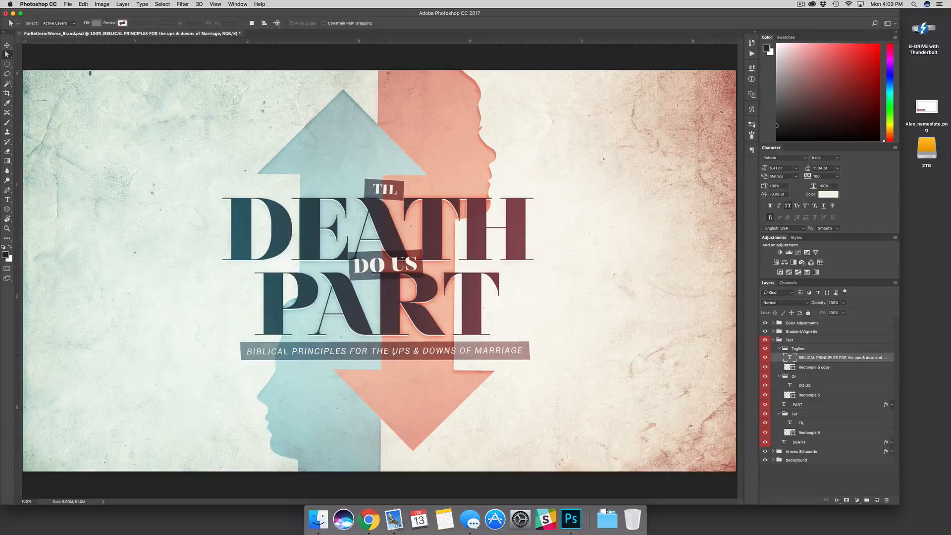
{"action": "key", "text": "t"}
{"action": "left_click_drag", "start_coordinate": [267, 352], "coordinate": [457, 352]}
{"action": "left_click", "coordinate": [464, 362]}
- Collapse the Tagline and Text groups and deselect all layers
{"action": "left_click", "coordinate": [776, 353]}
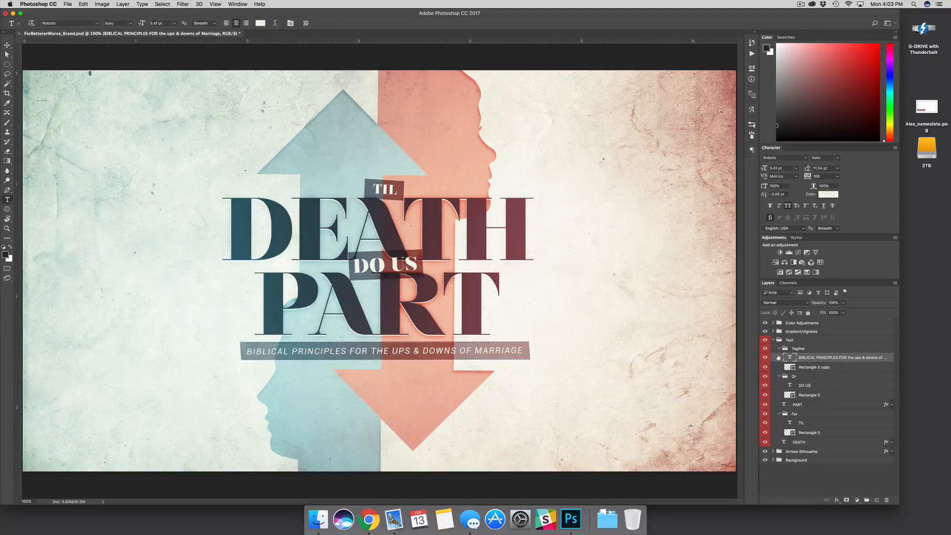
{"action": "left_click", "coordinate": [777, 351]}
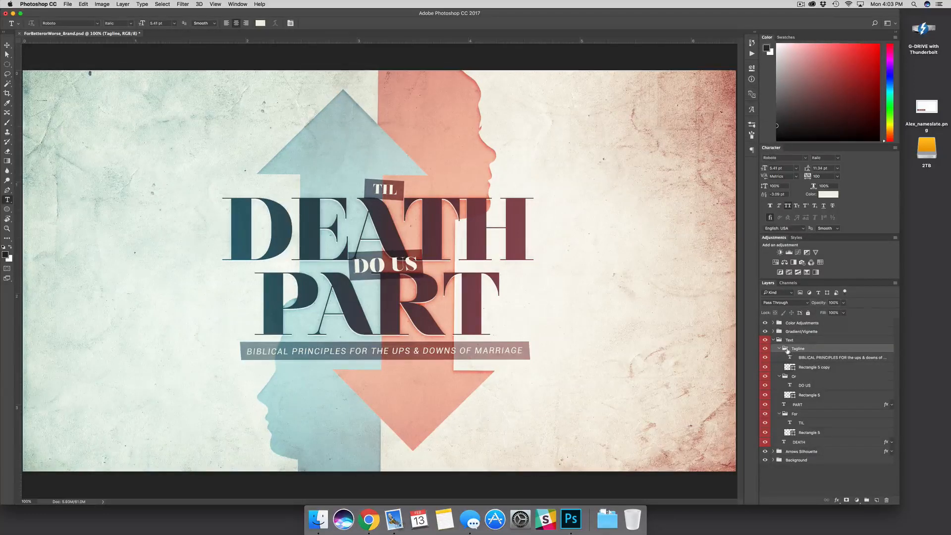
{"action": "left_click", "coordinate": [779, 350]}
{"action": "left_click", "coordinate": [773, 340]}
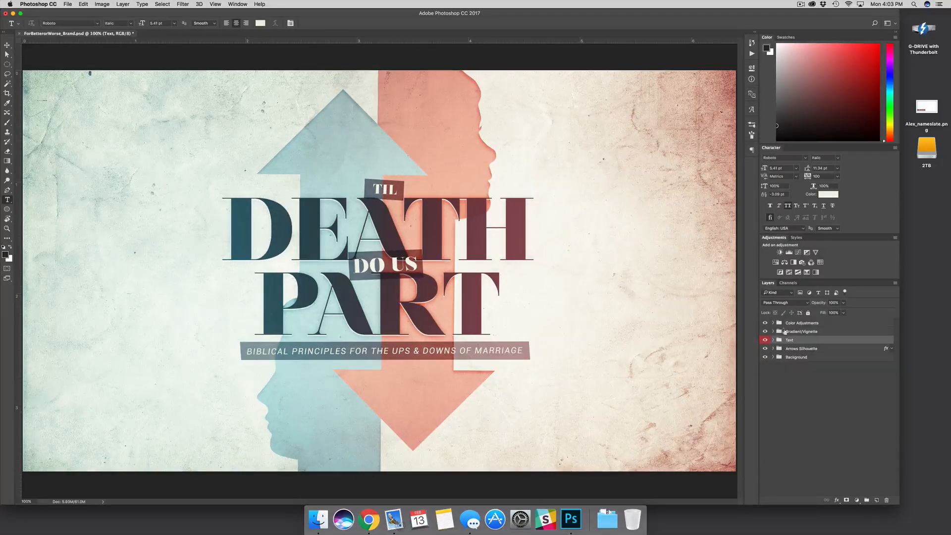
{"action": "left_click", "coordinate": [806, 358]}
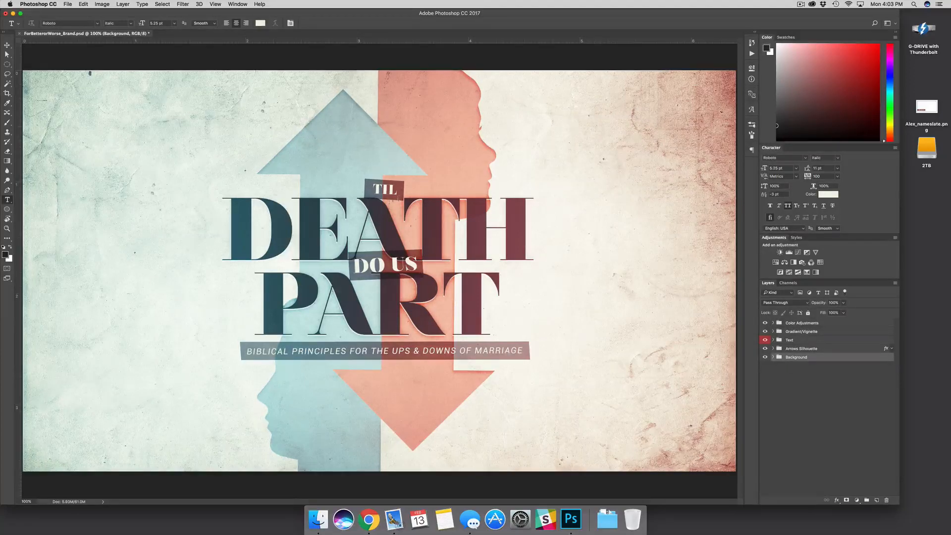
{"action": "left_click", "coordinate": [826, 394]}
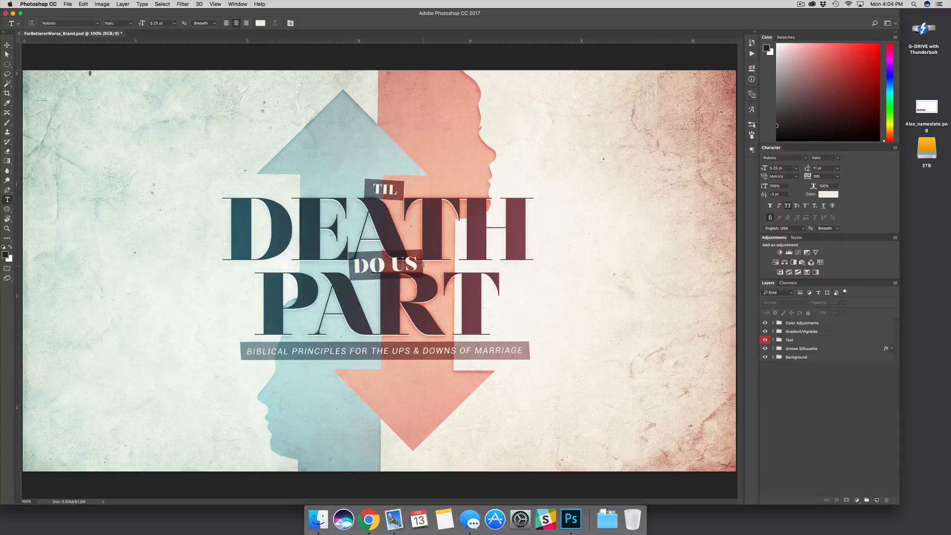
- Switch to Finder and open The_Almighty_Dollar.psd from the Brand folder inside Project Files > Photoshop
{"action": "left_click", "coordinate": [318, 519]}
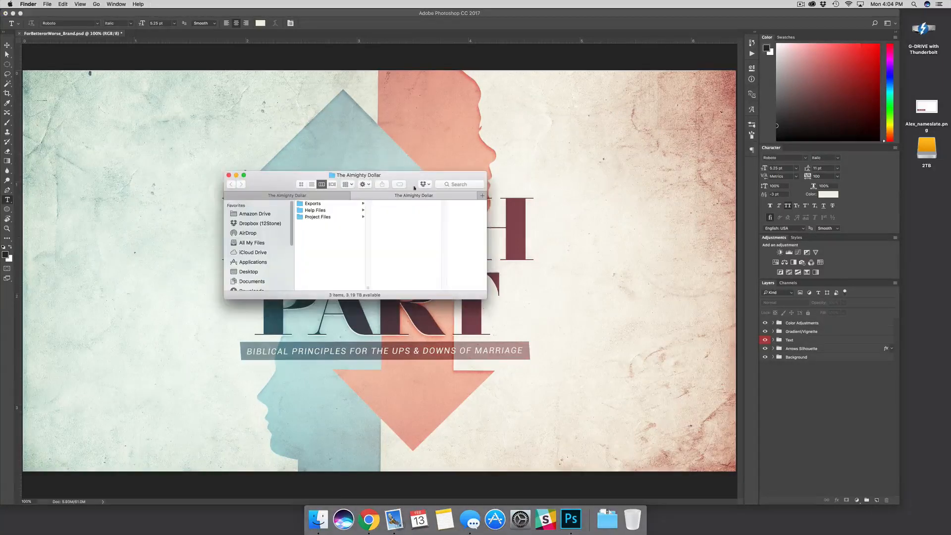
{"action": "left_click_drag", "start_coordinate": [402, 177], "coordinate": [484, 170]}
{"action": "left_click", "coordinate": [394, 203]}
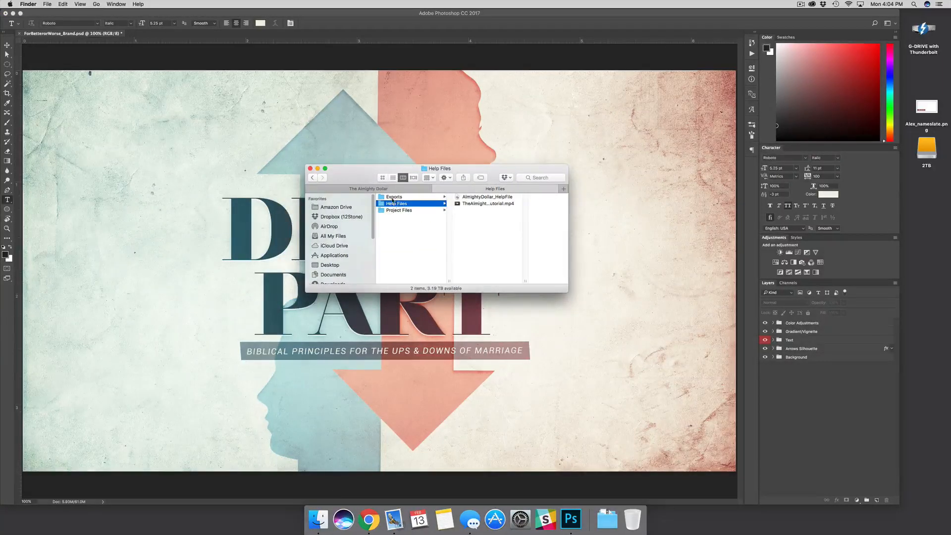
{"action": "left_click", "coordinate": [396, 210]}
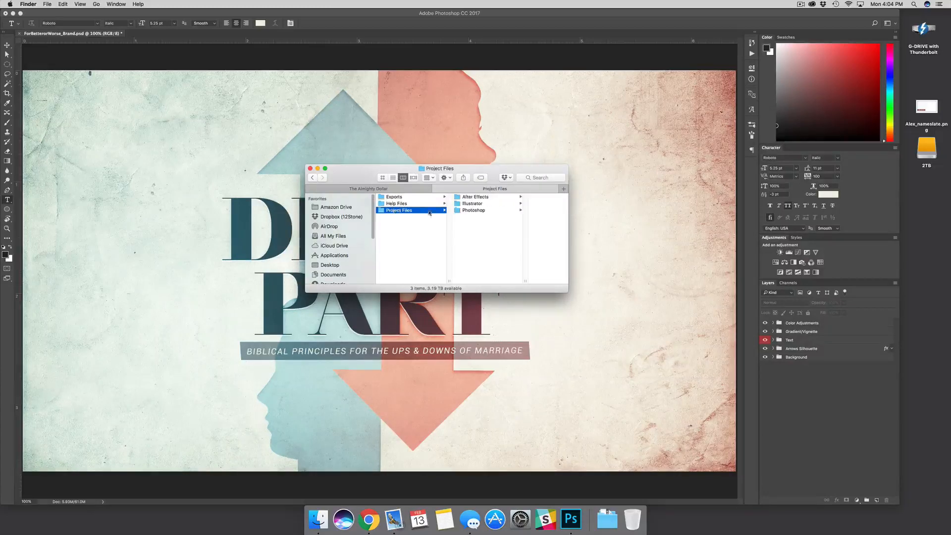
{"action": "left_click", "coordinate": [459, 210]}
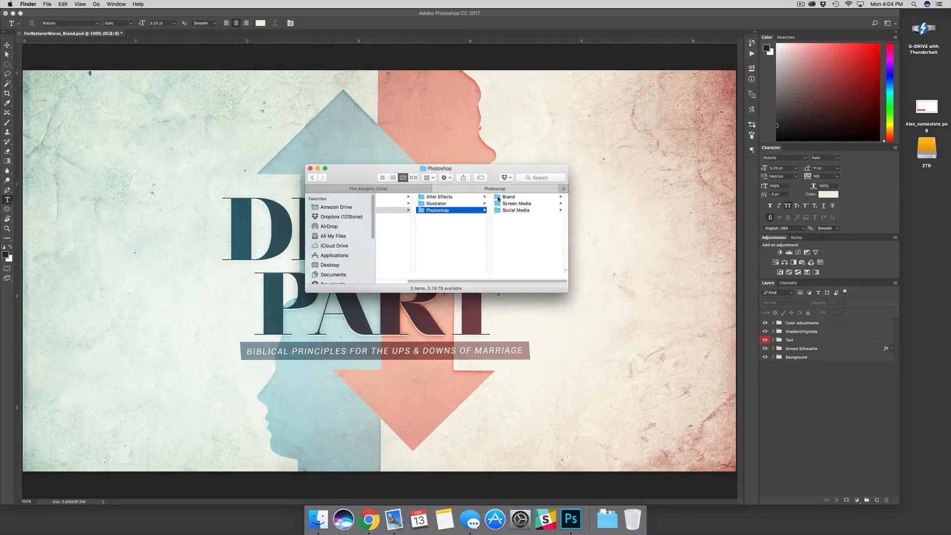
{"action": "left_click", "coordinate": [500, 197]}
{"action": "left_click", "coordinate": [498, 197]}
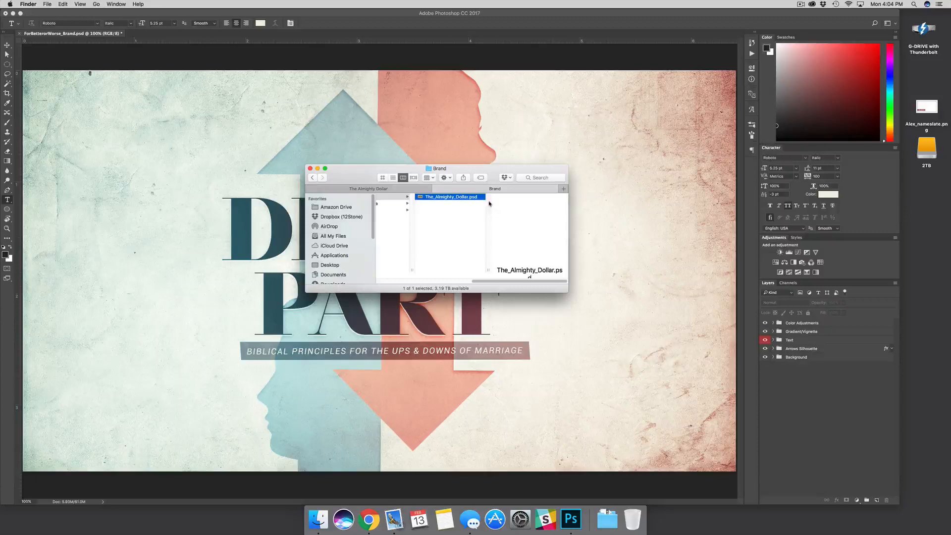
{"action": "left_click", "coordinate": [420, 196]}
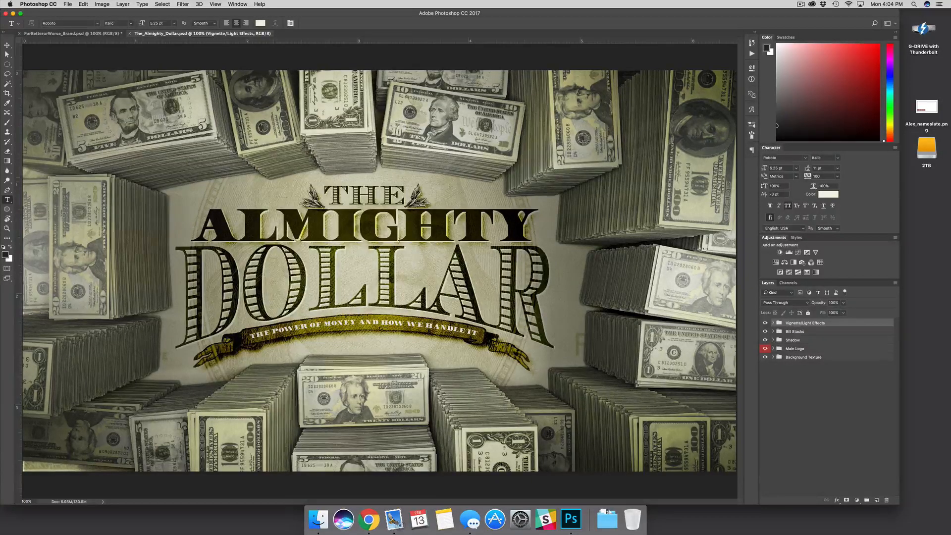
- Expand the Main Logo group and open the contents of the THE smart object for editing in Illustrator
{"action": "left_click", "coordinate": [812, 349]}
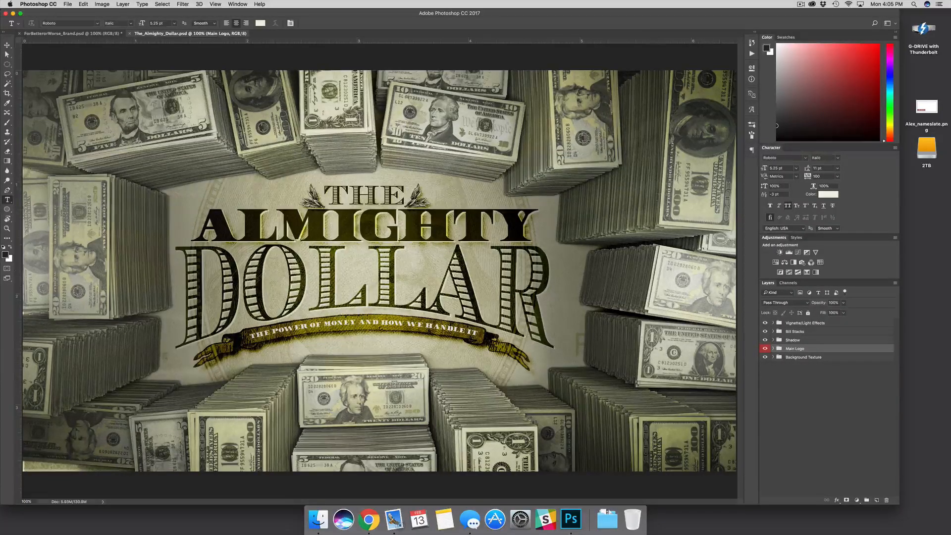
{"action": "left_click", "coordinate": [773, 349]}
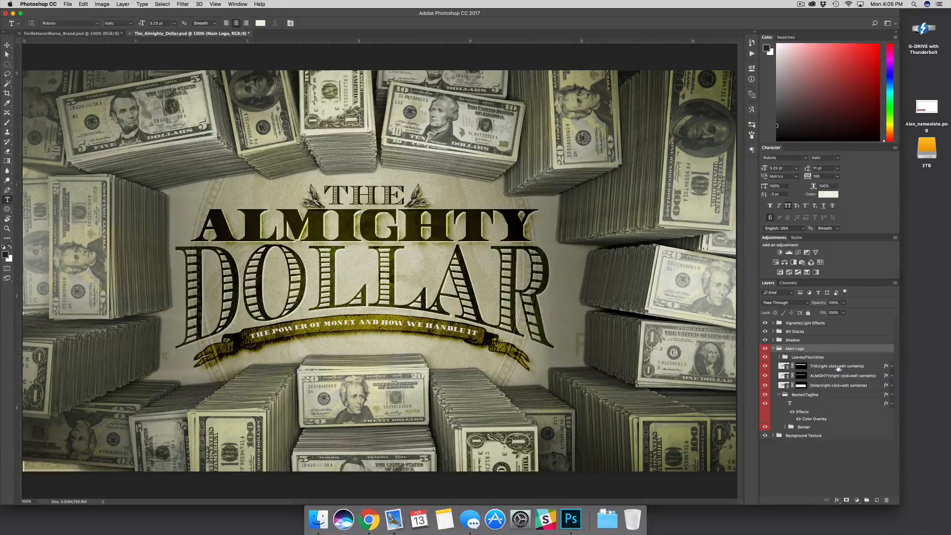
{"action": "left_click", "coordinate": [819, 367]}
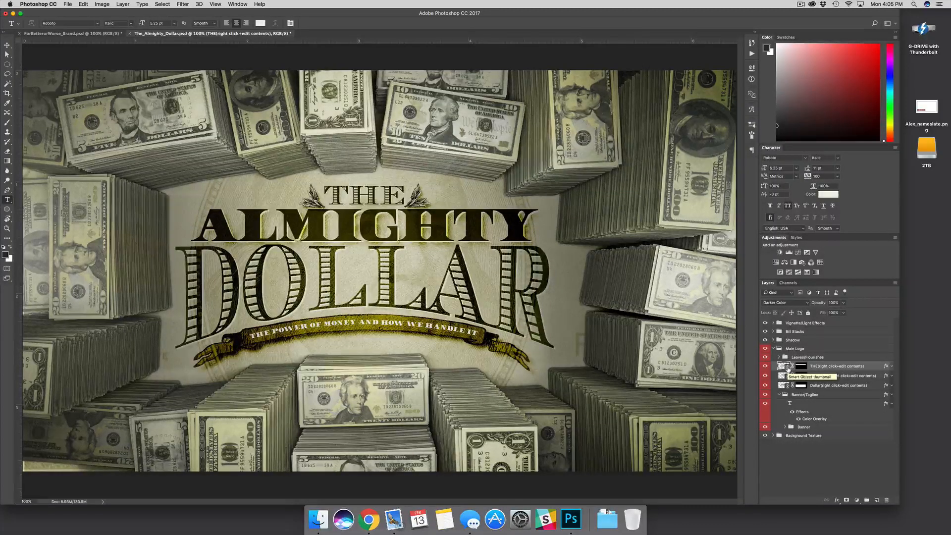
{"action": "double_click", "coordinate": [787, 367]}
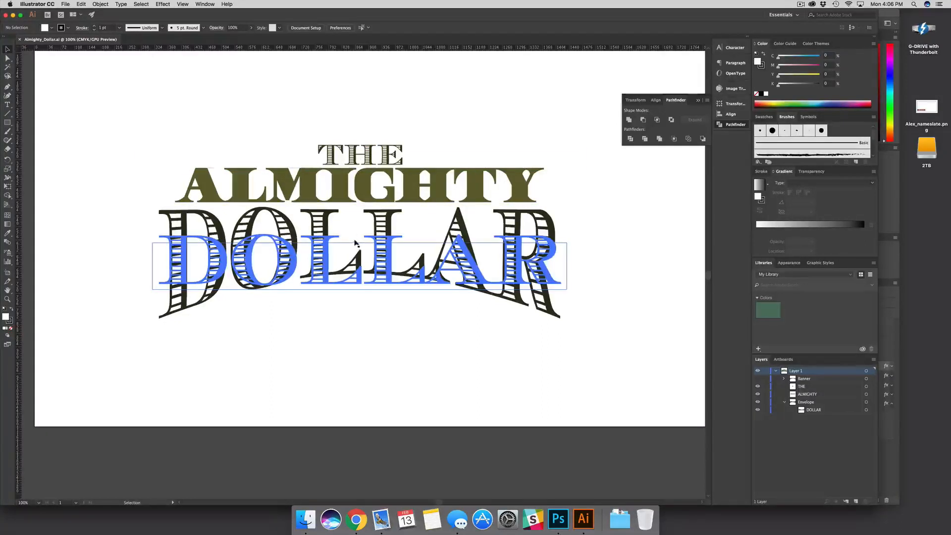
- Try replacing the word ALMIGHTY in the title's middle line with POWER OF
{"action": "key", "text": "t"}
{"action": "left_click", "coordinate": [348, 184]}
{"action": "key", "text": "super+a"}
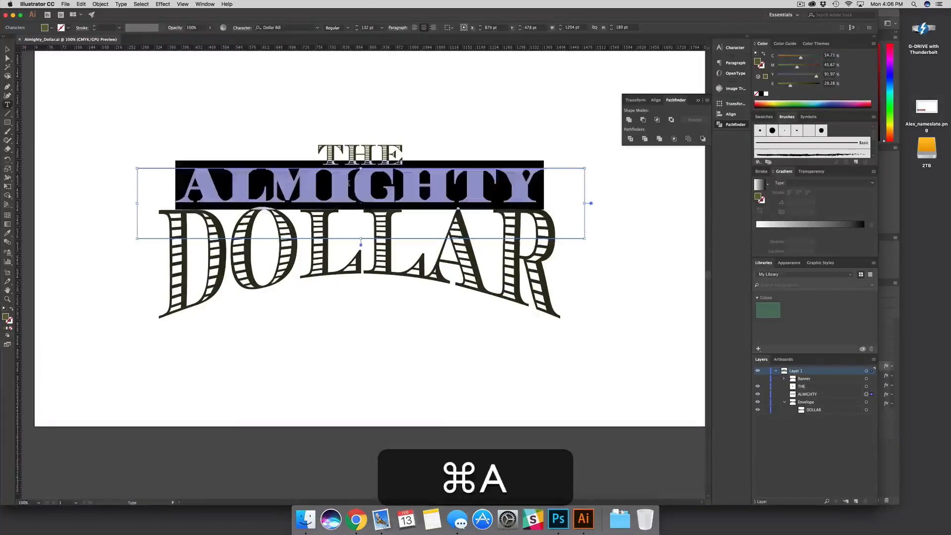
{"action": "type", "text": "POWET"}
{"action": "key", "text": "shift+BackSpace"}
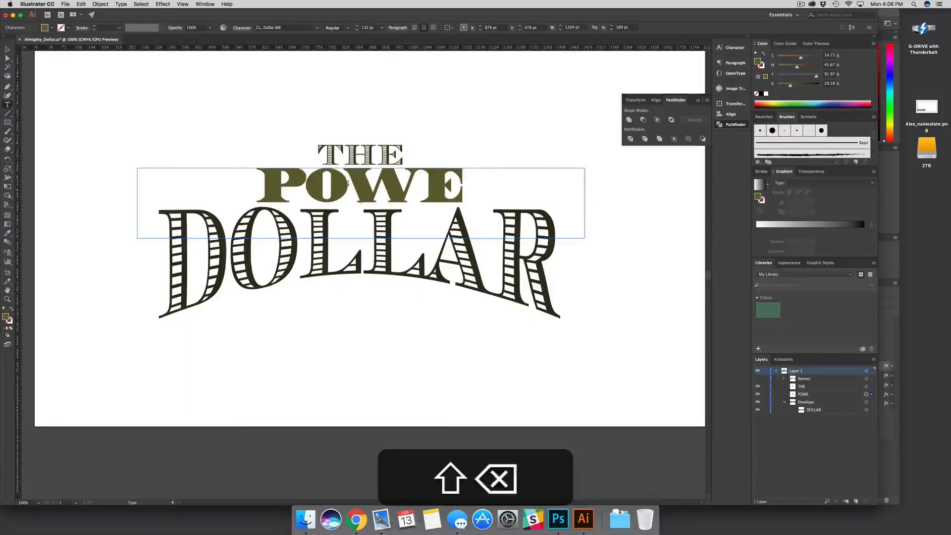
{"action": "type", "text": "R OF"}
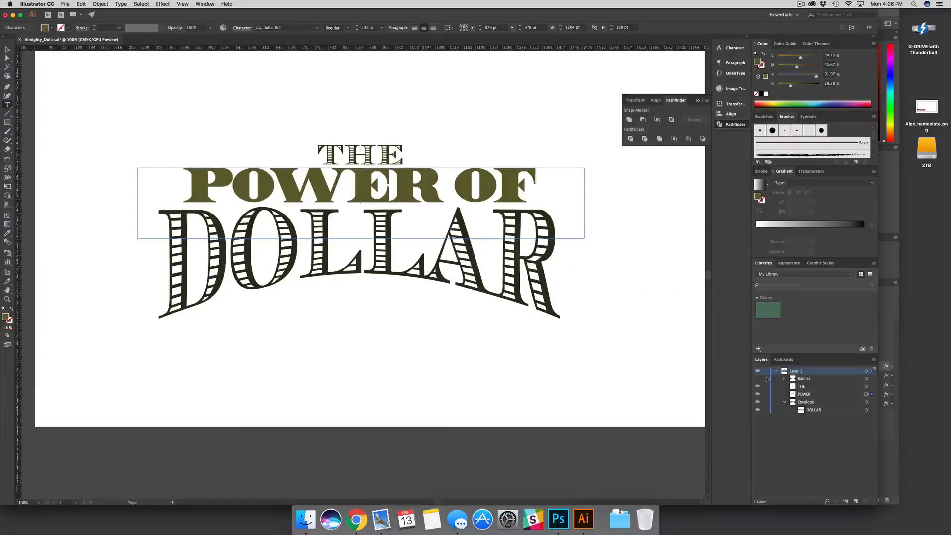
- Try replacing the warped word DOLLAR in the title's lowest line with MONEY
{"action": "left_click", "coordinate": [378, 268]}
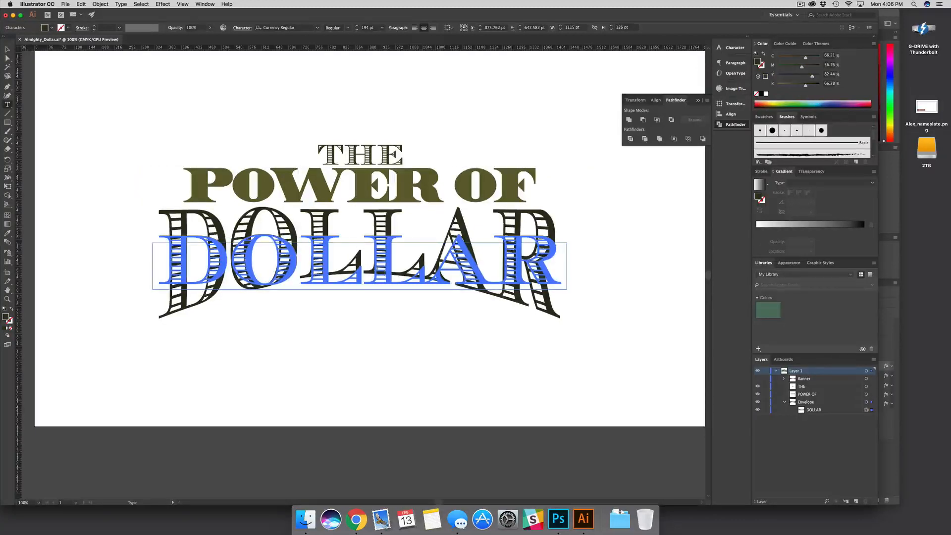
{"action": "key", "text": "super+a"}
{"action": "type", "text": "MONE"}
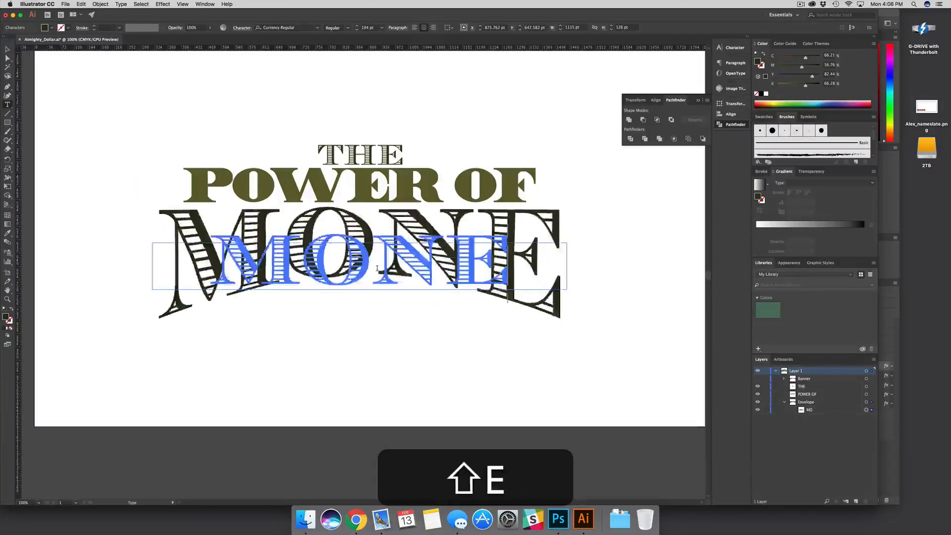
{"action": "type", "text": "Y"}
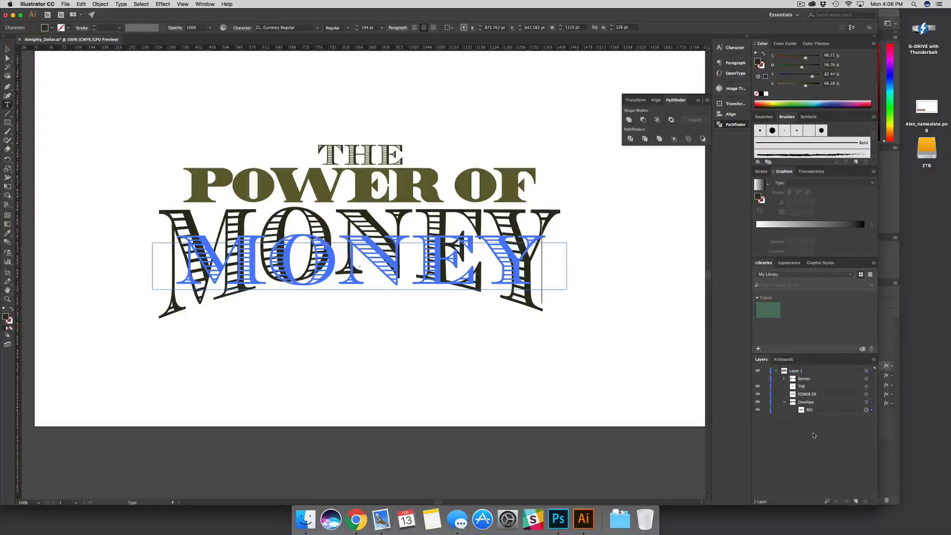
- Undo the MONEY and POWER OF text replacements in the title
{"action": "key", "text": "super+z"}
{"action": "key", "text": "super+z"}
{"action": "key", "text": "super+z"}
{"action": "key", "text": "super+z"}
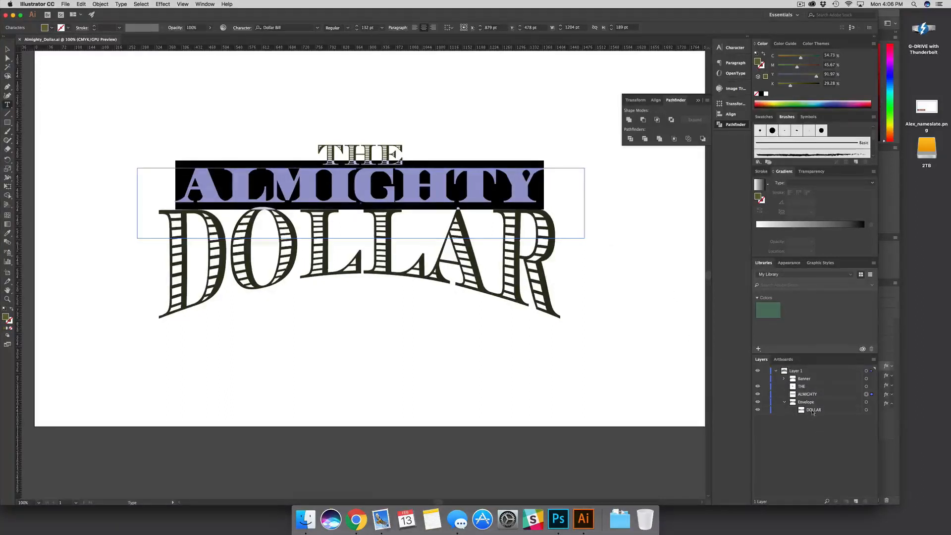
- Replace all of the text in the ALMIGHTY line with POWER OF
{"action": "left_click", "coordinate": [267, 184]}
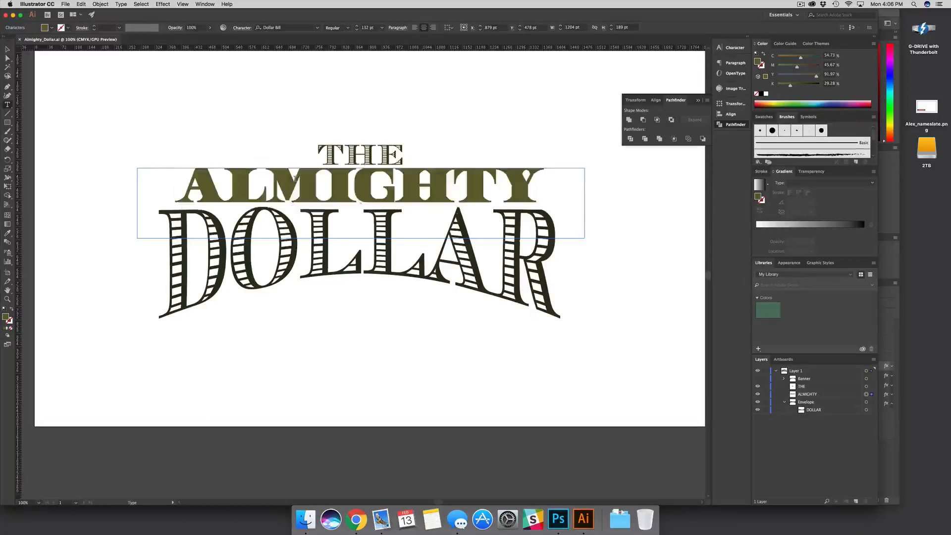
{"action": "left_click", "coordinate": [7, 107]}
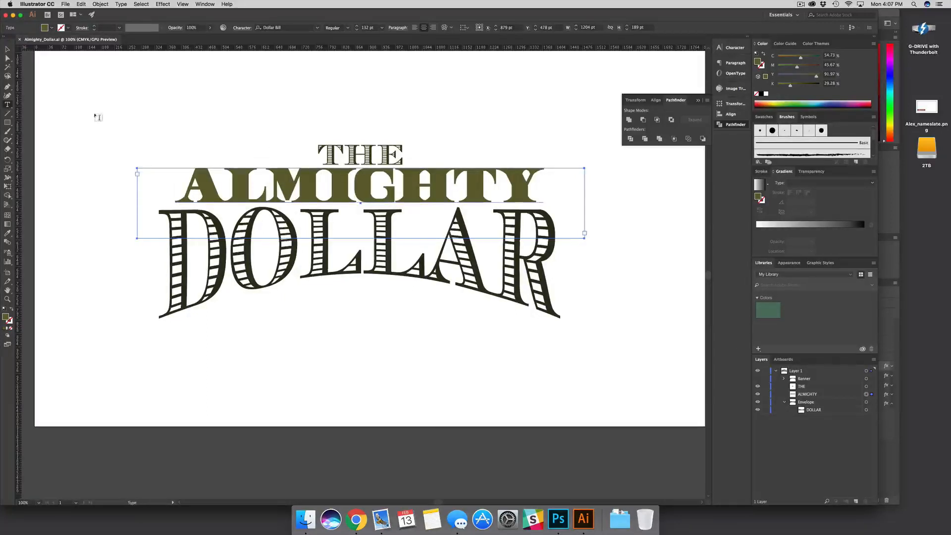
{"action": "left_click", "coordinate": [342, 186]}
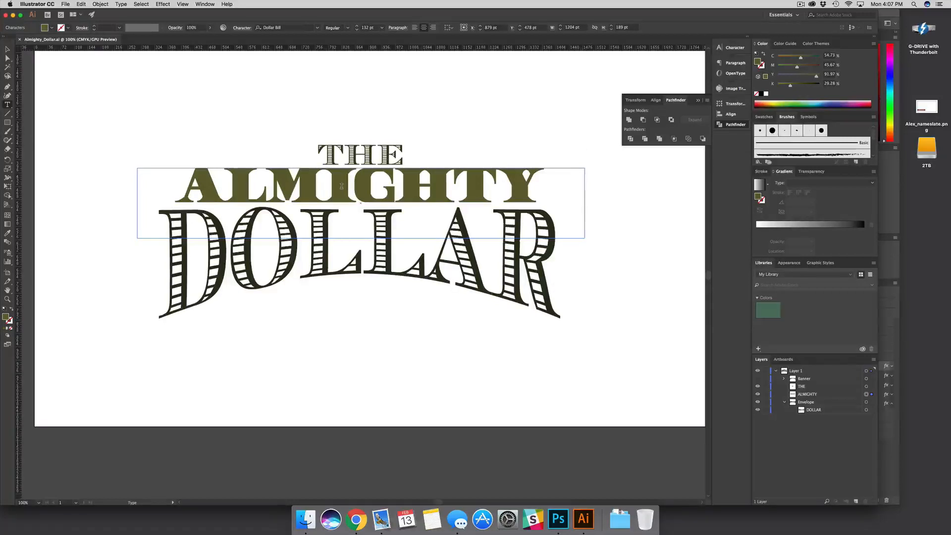
{"action": "key", "text": "super+a"}
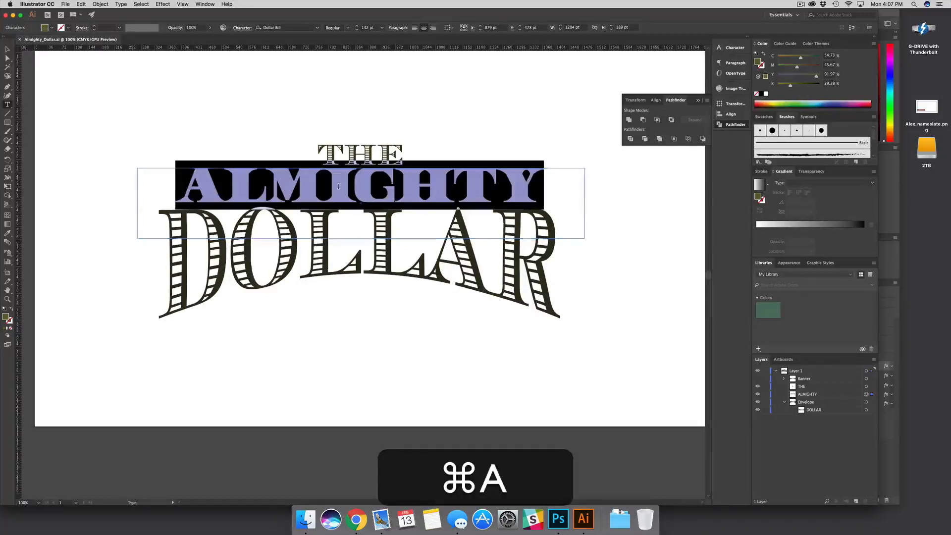
{"action": "type", "text": "POWER OF"}
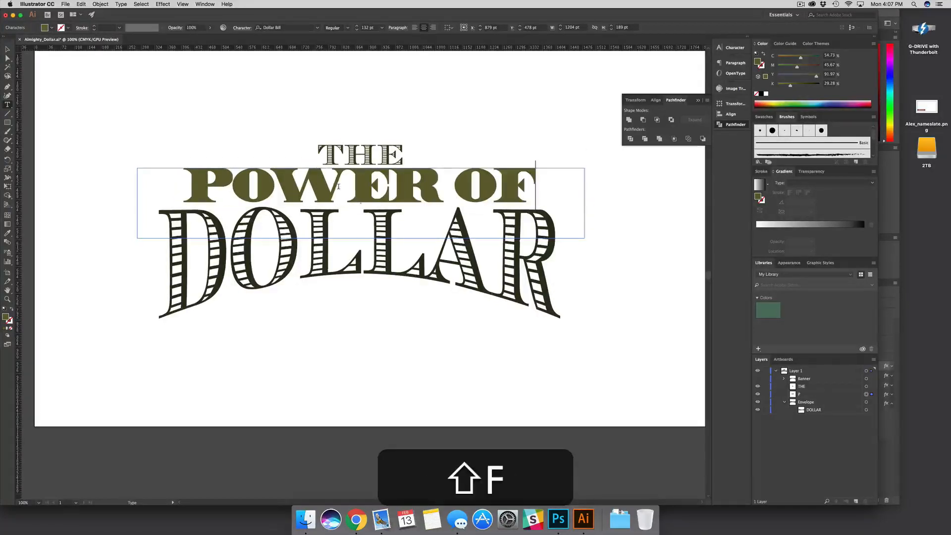
{"action": "left_click", "coordinate": [7, 49]}
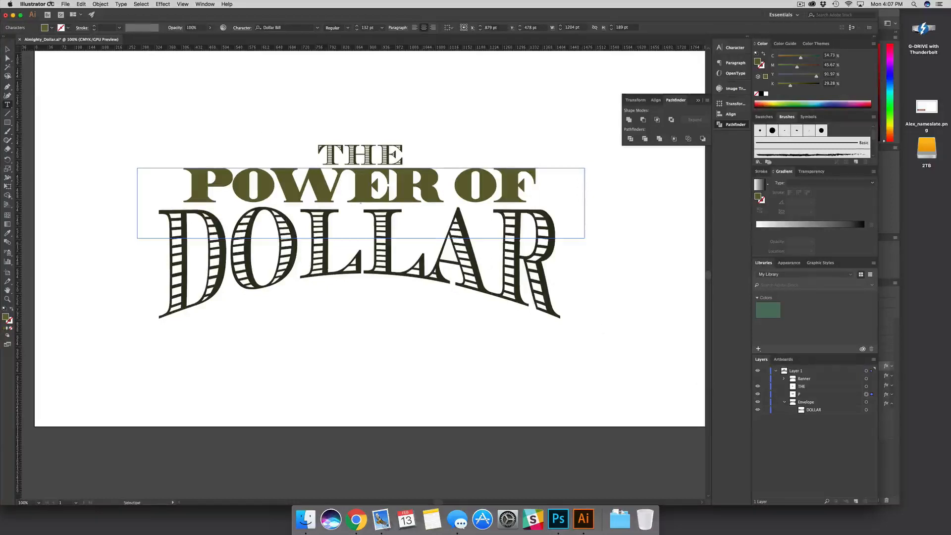
- Replace the envelope-distorted word DOLLAR with MONEY and finish editing the text
{"action": "key", "text": "t"}
{"action": "left_click", "coordinate": [281, 256]}
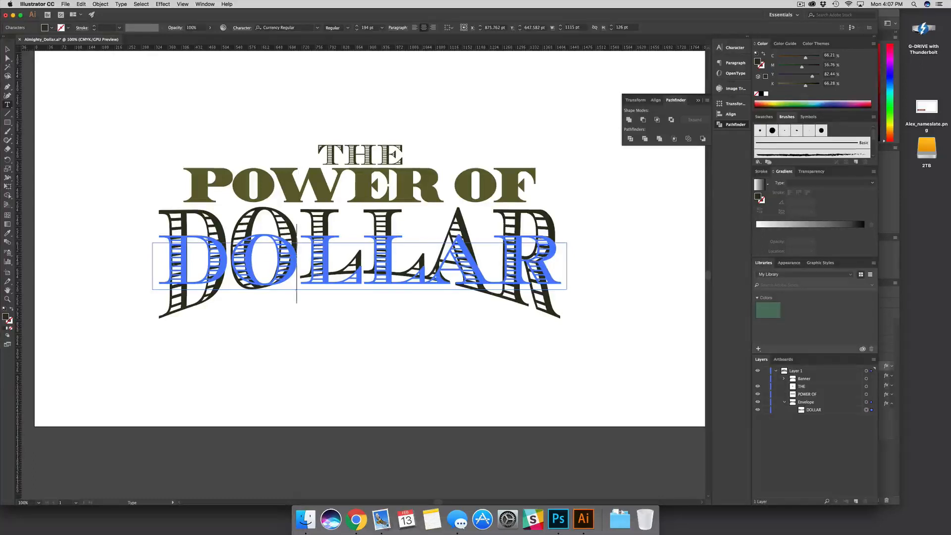
{"action": "left_click_drag", "start_coordinate": [159, 262], "coordinate": [552, 269]}
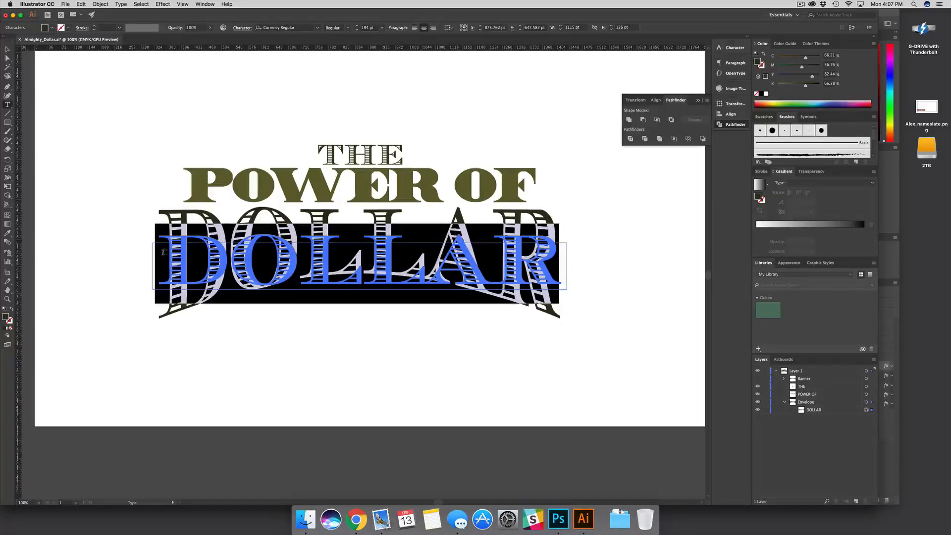
{"action": "key", "text": "shift"}
{"action": "type", "text": "MONEY"}
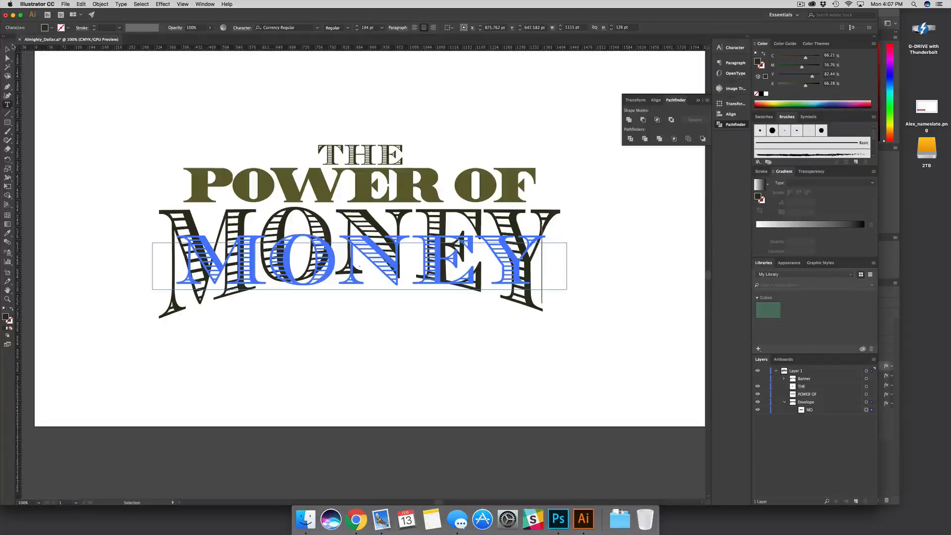
{"action": "left_click", "coordinate": [8, 50]}
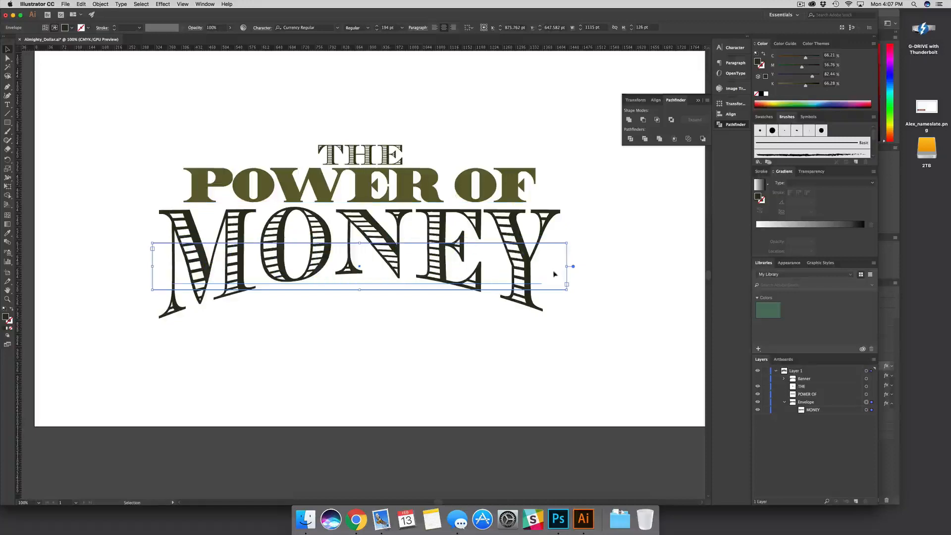
- Save the edited Almighty_Dollar.ai artwork and switch back to Photoshop to update the title
{"action": "key", "text": "super"}
{"action": "key", "text": "super+s"}
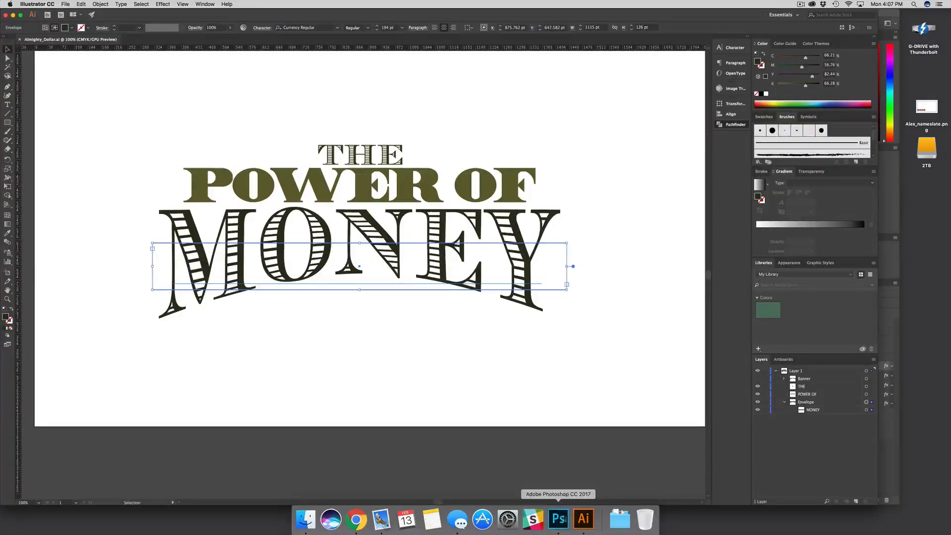
{"action": "left_click", "coordinate": [559, 519]}
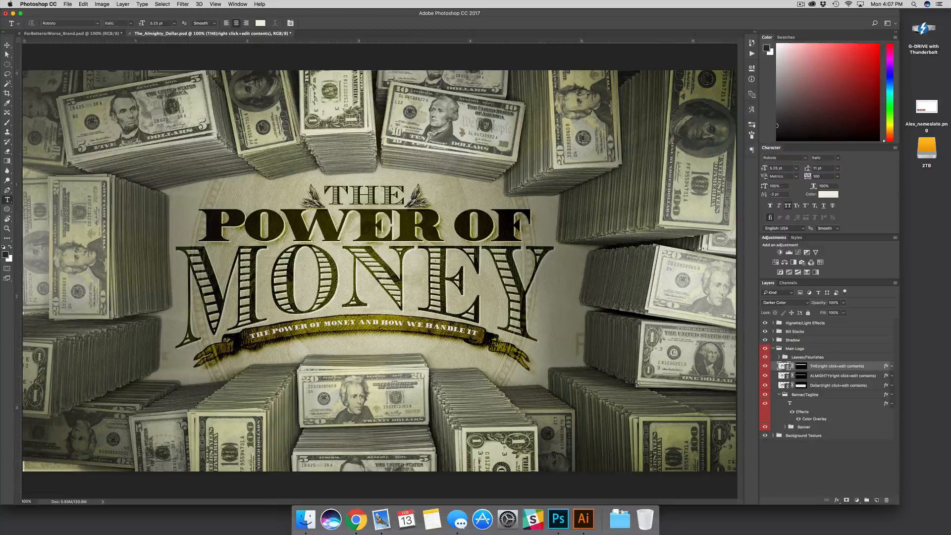
- Replace the tagline text on the curved banner with BE WEARY OF THE POWER IT HOLDS
{"action": "left_click", "coordinate": [822, 403]}
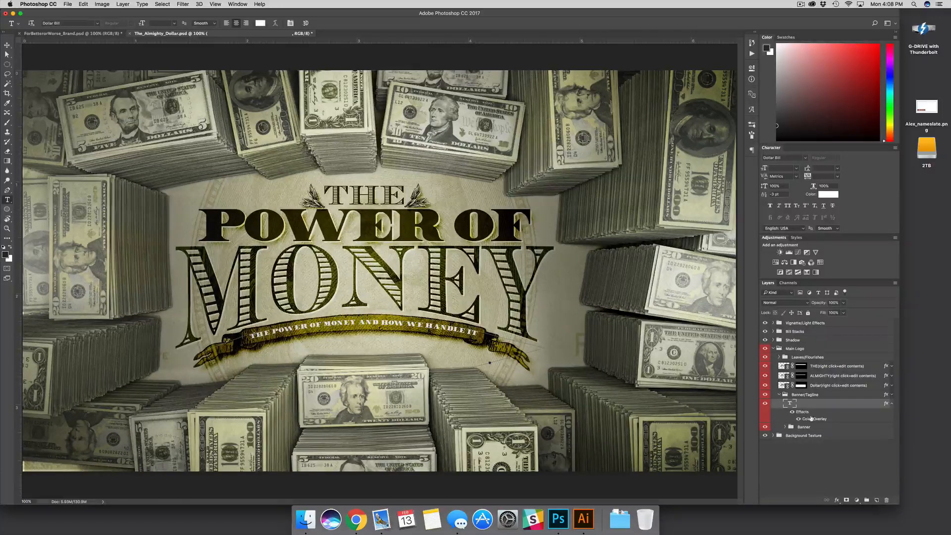
{"action": "left_click", "coordinate": [448, 330]}
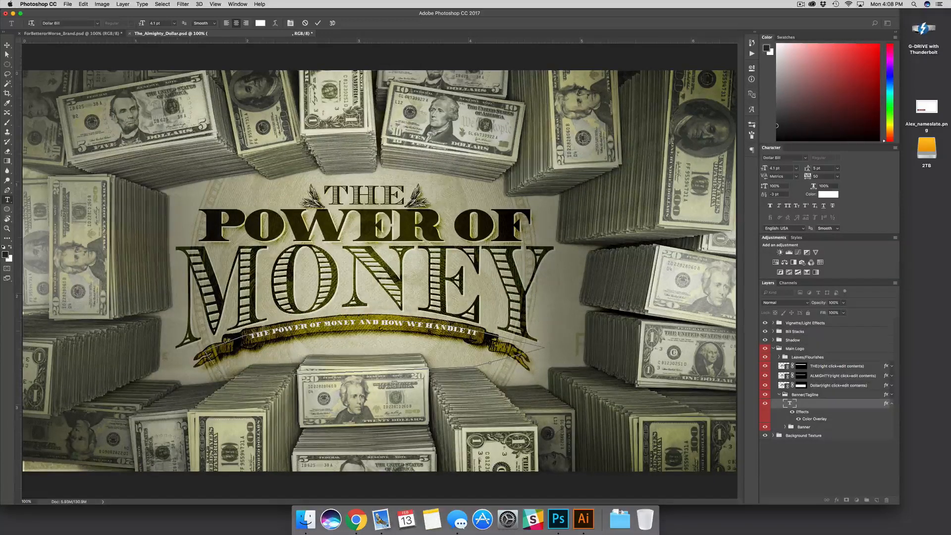
{"action": "left_click_drag", "start_coordinate": [248, 335], "coordinate": [483, 338]}
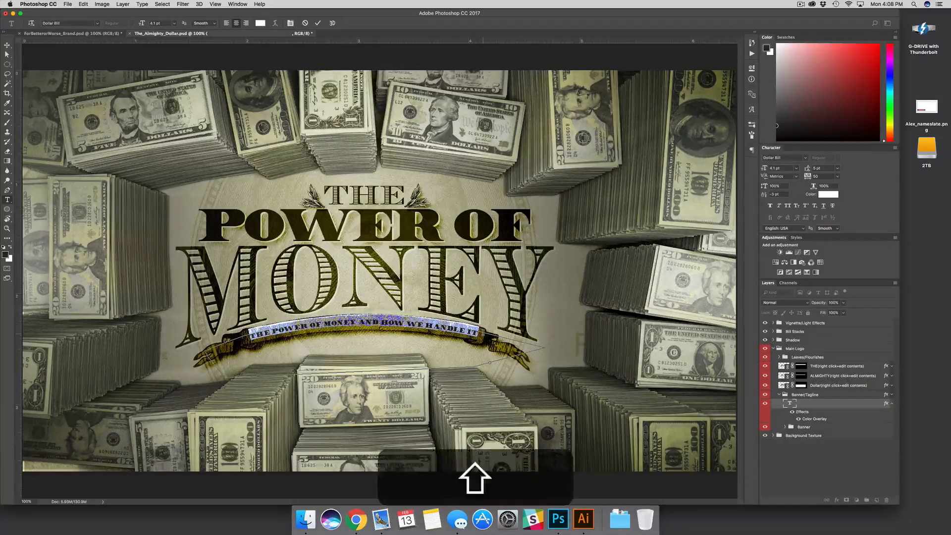
{"action": "type", "text": "BE WEARY O"}
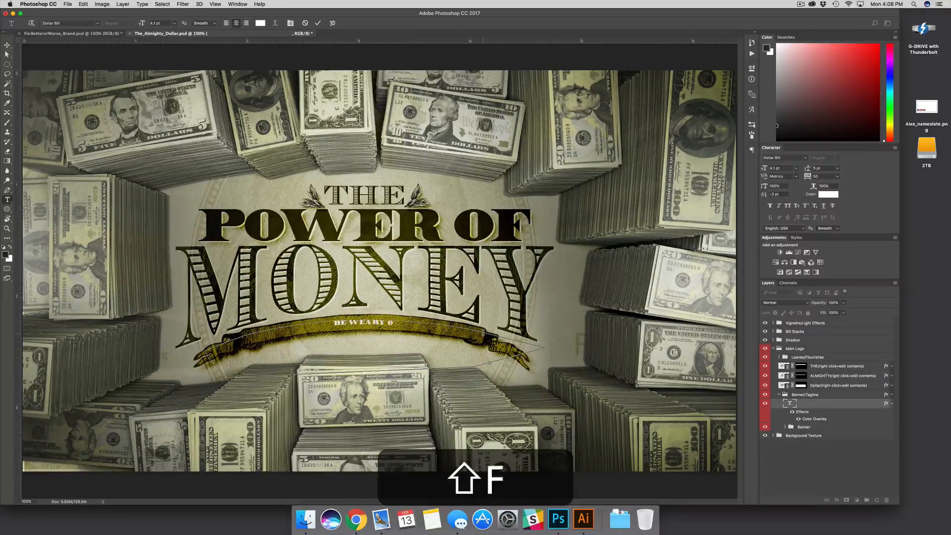
{"action": "type", "text": "F THE"}
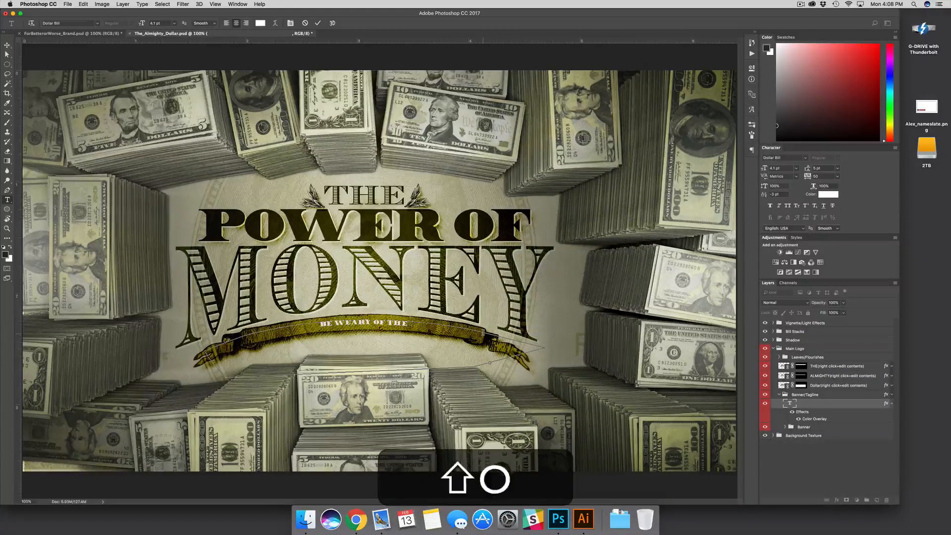
{"action": "type", "text": " POWER IT HOLDS"}
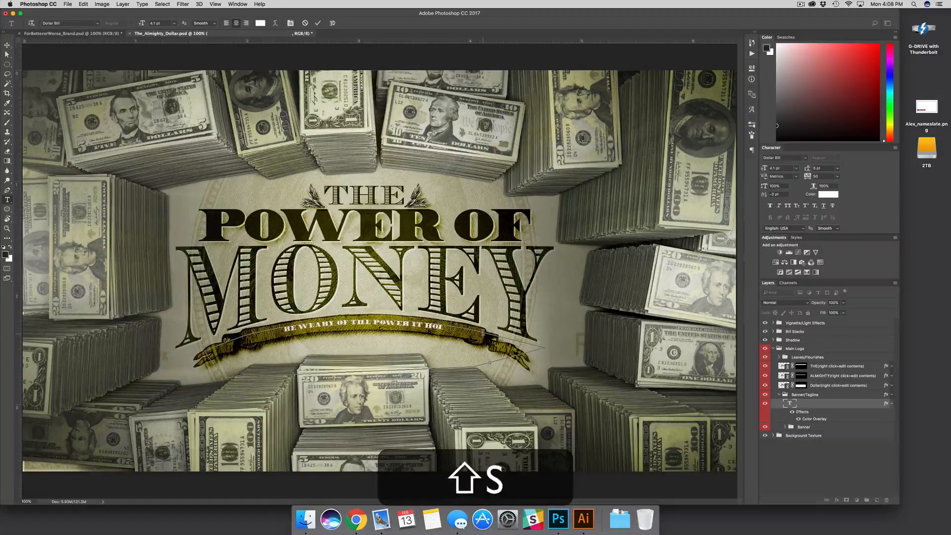
{"action": "left_click", "coordinate": [826, 403]}
- Try adjusting the font size of the whole banner tagline, and deselect all layers
{"action": "left_click", "coordinate": [385, 328]}
{"action": "key", "text": "super+a"}
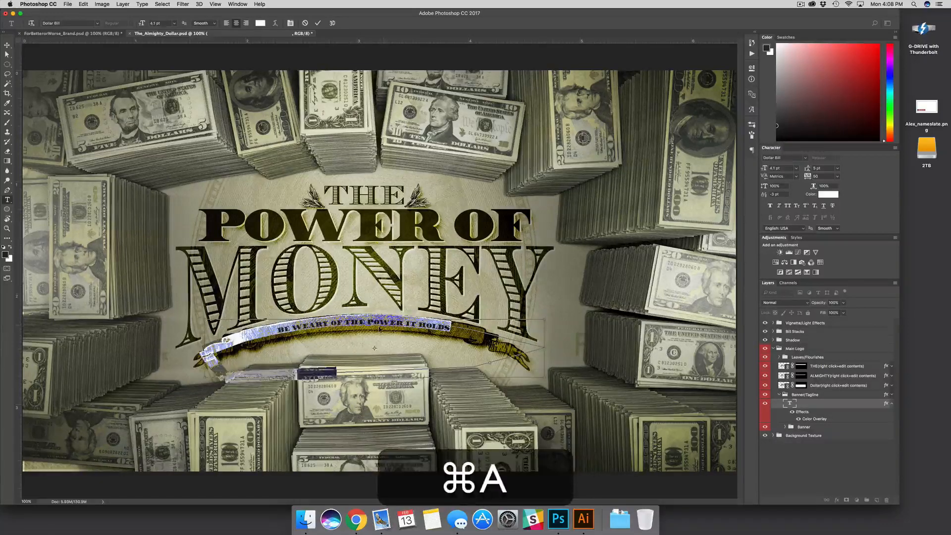
{"action": "key", "text": "super+h"}
{"action": "left_click_drag", "start_coordinate": [278, 329], "coordinate": [461, 333]}
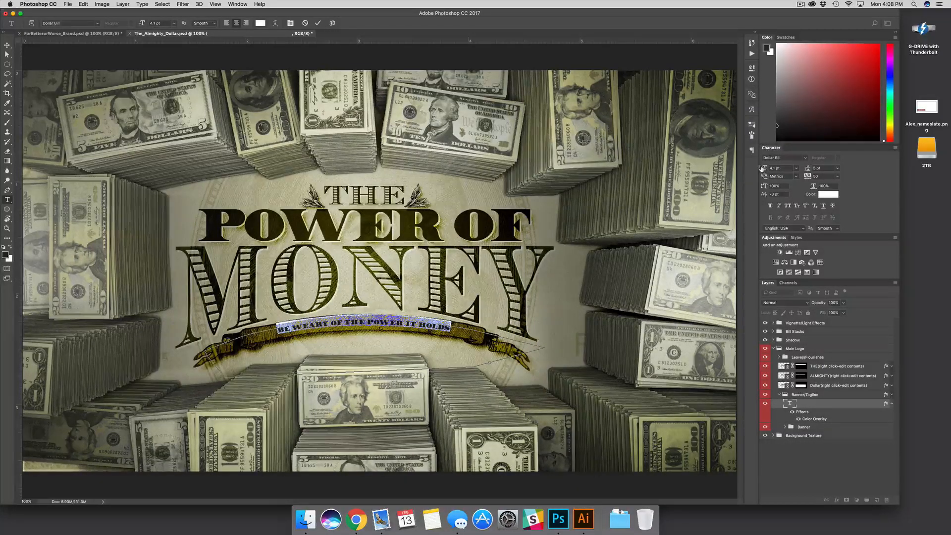
{"action": "left_click_drag", "start_coordinate": [766, 169], "coordinate": [769, 176]}
{"action": "left_click", "coordinate": [846, 404]}
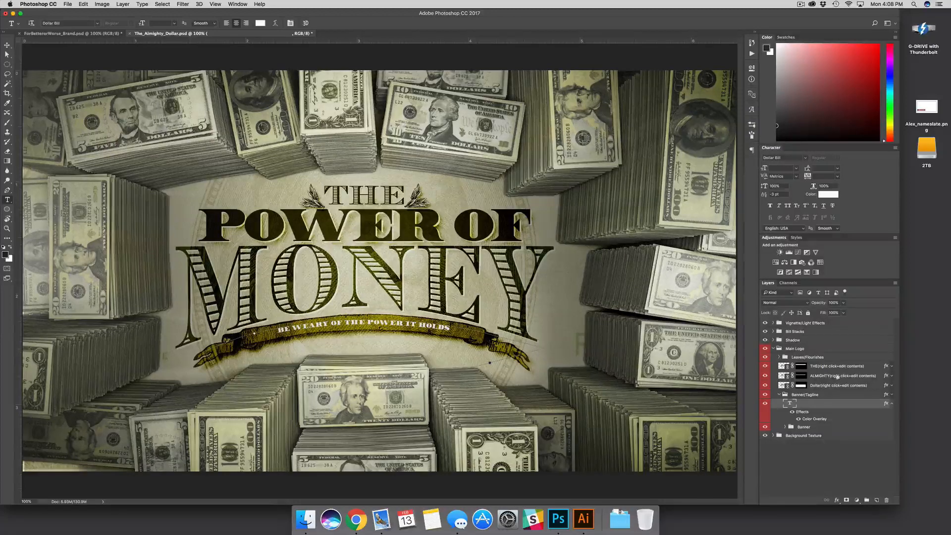
{"action": "left_click", "coordinate": [800, 472]}
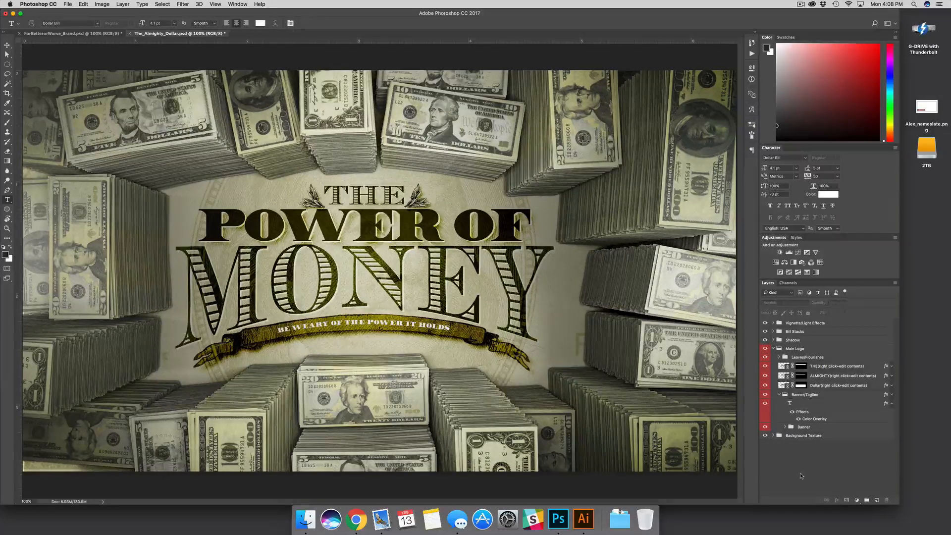